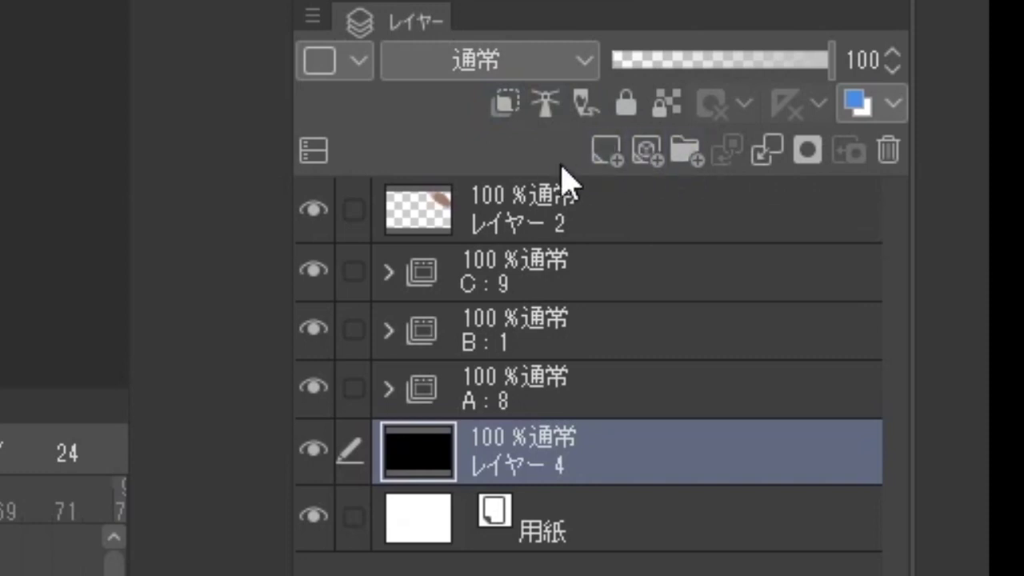
Add a new layer above レイヤー 4 and stamp a white circle behind the character with a brush size of 445.8
click(602, 156)
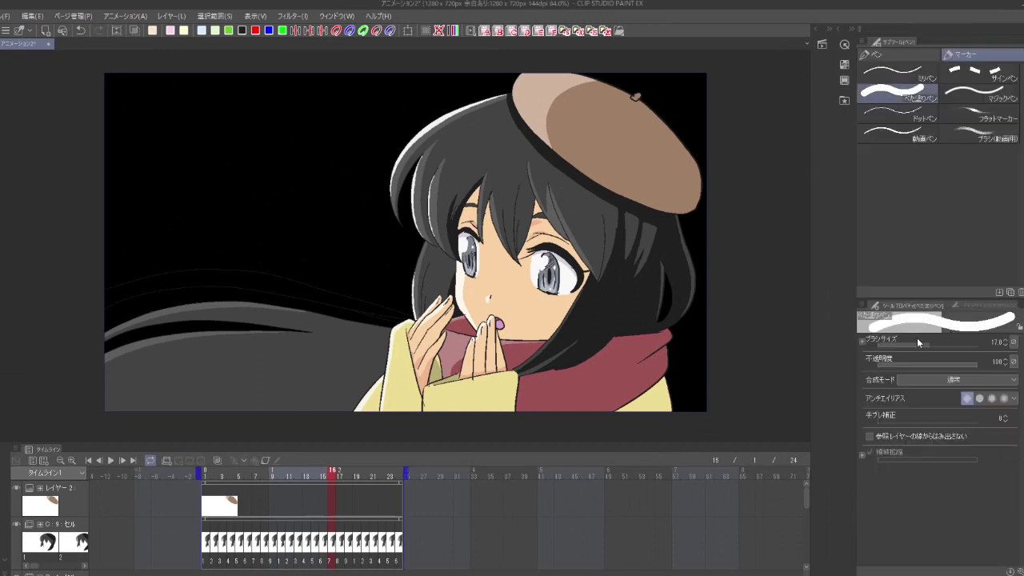
mouse_move(928, 345)
mouse_down()
mouse_move(968, 353)
mouse_move(950, 353)
mouse_move(963, 361)
mouse_up()
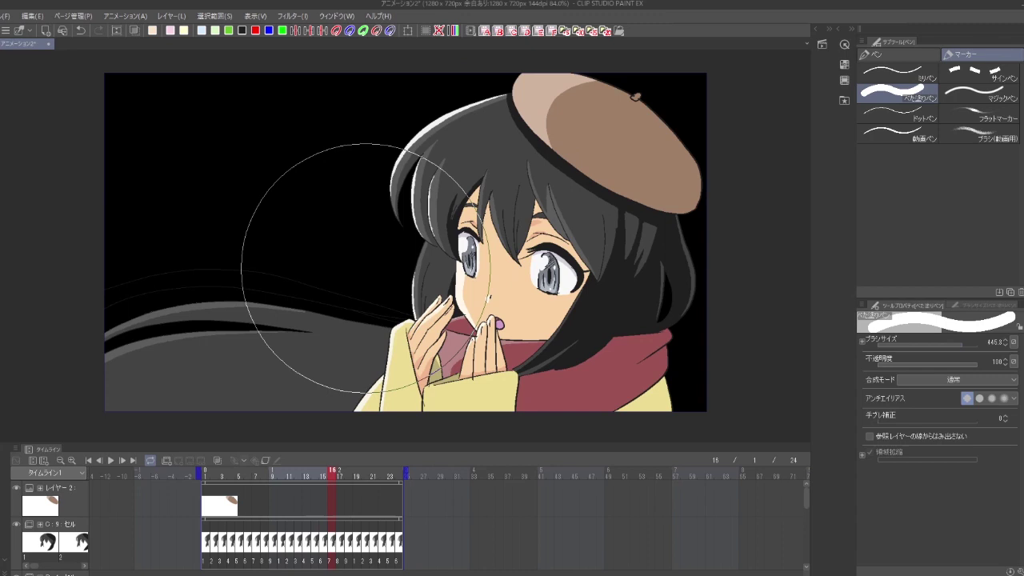
click(364, 268)
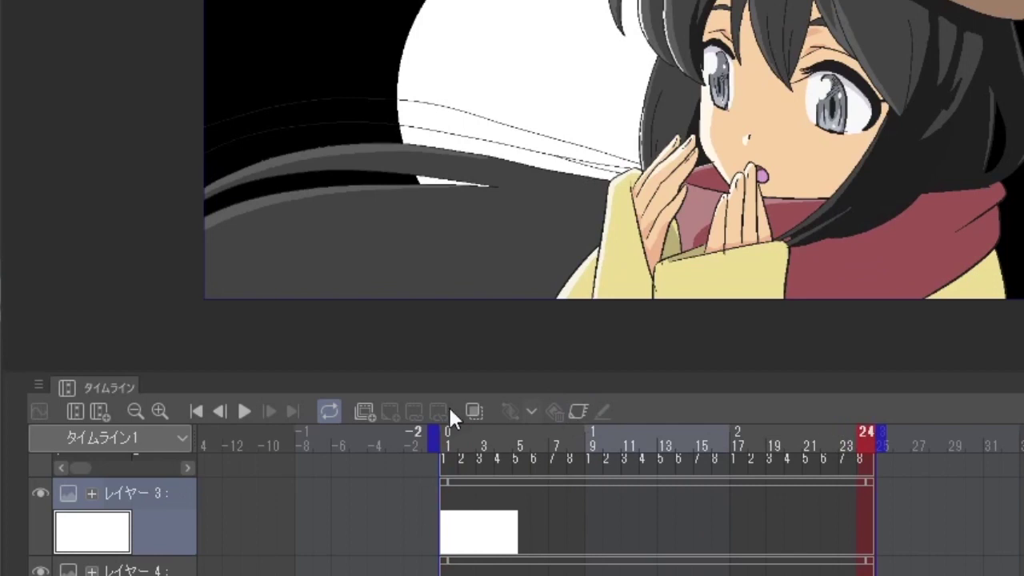
Enable keyframes on レイヤー 3 and add a transform keyframe at frame 24
click(572, 411)
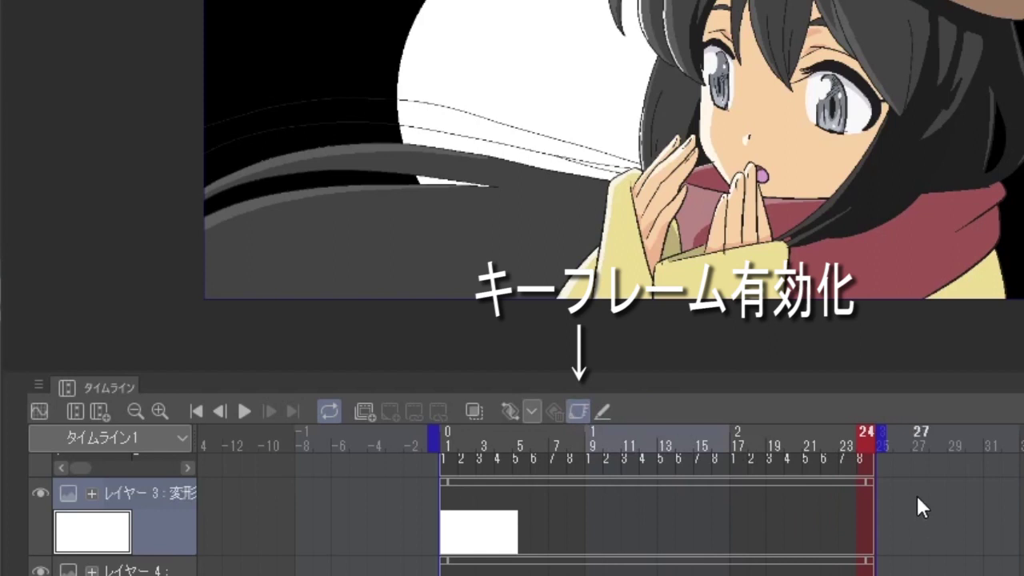
click(481, 528)
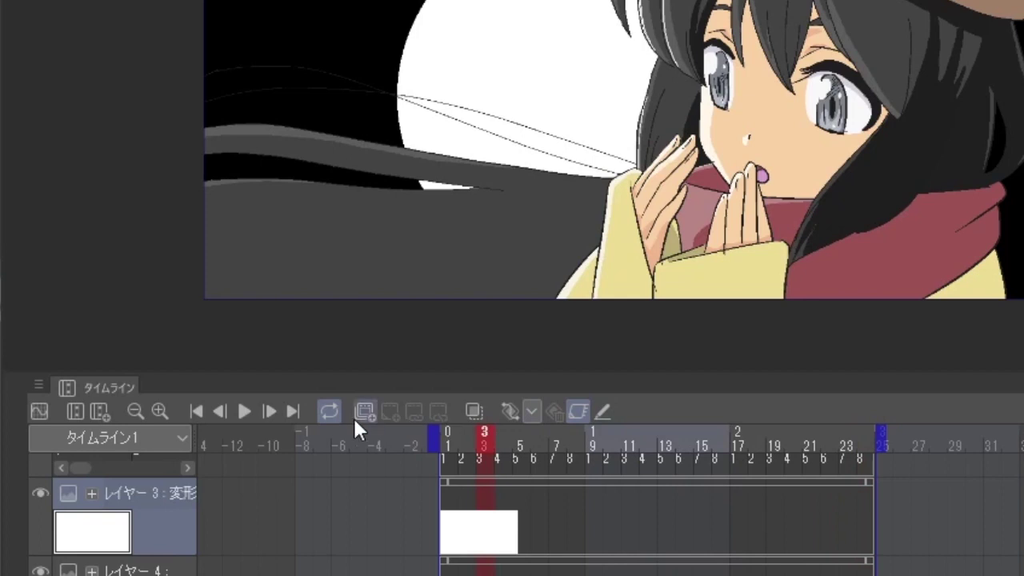
click(294, 411)
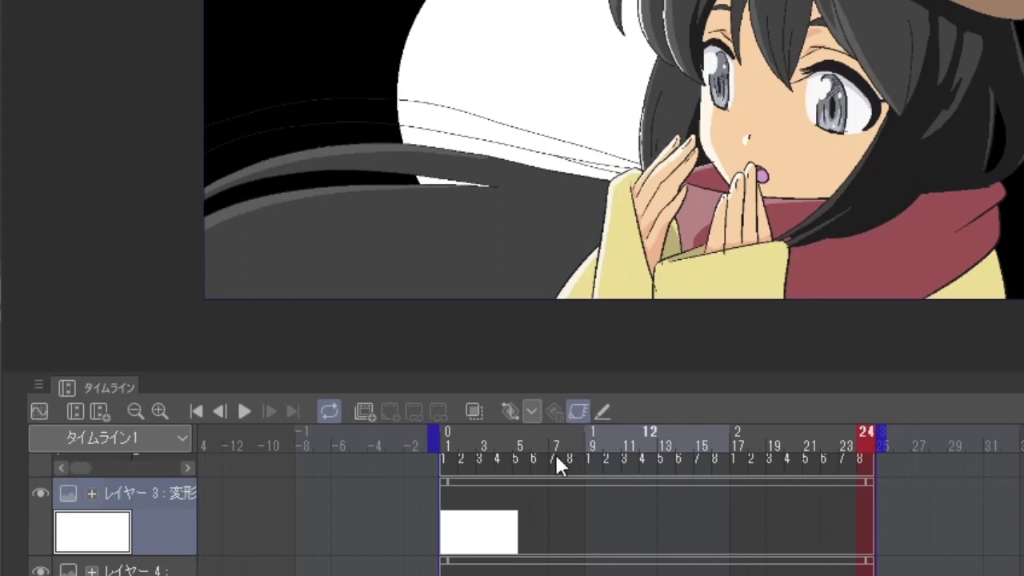
click(505, 414)
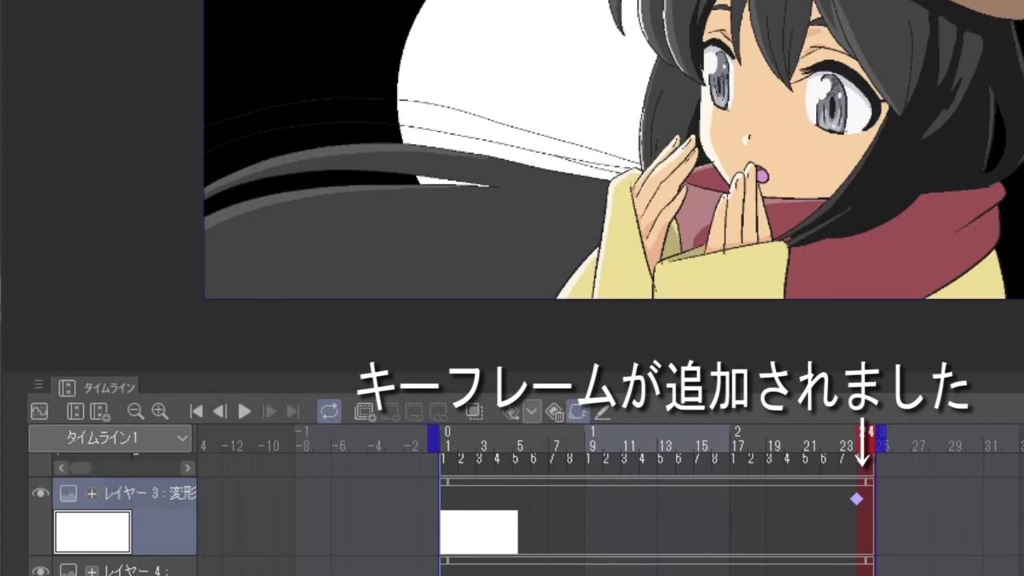
On frame 1, move the white circle rightward until it is mostly behind the character's head, and play the animation
click(197, 411)
drag(486, 117, 663, 133)
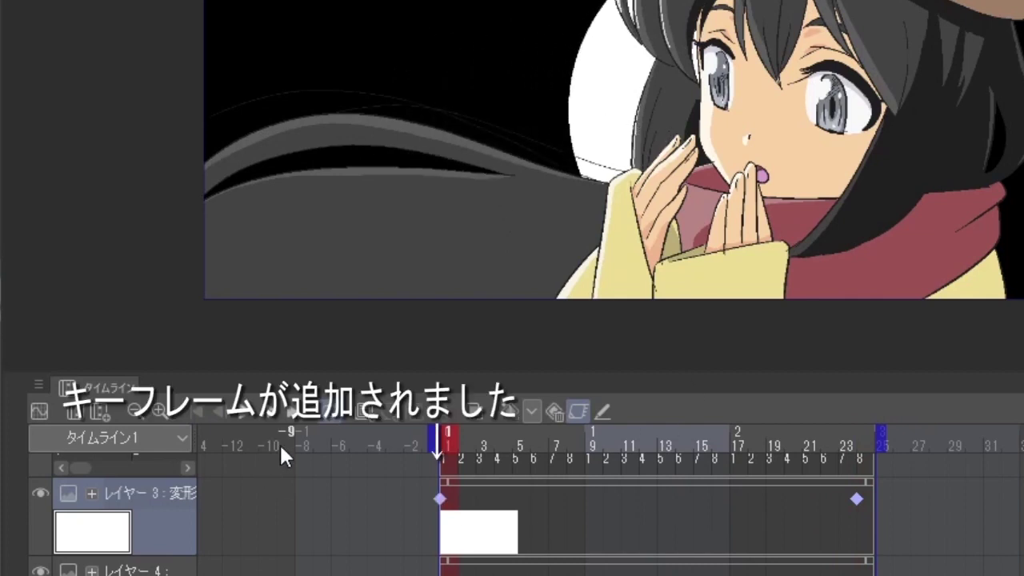
click(246, 414)
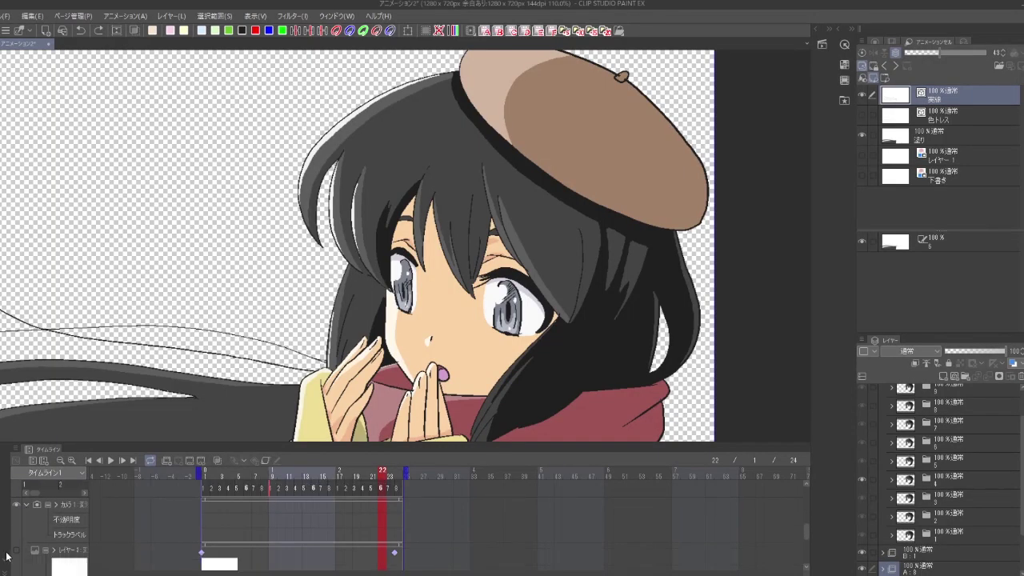
Show the white circle layer and the black background レイヤー 4, and play the animation from the first frame
scroll(15, 556, down, 3)
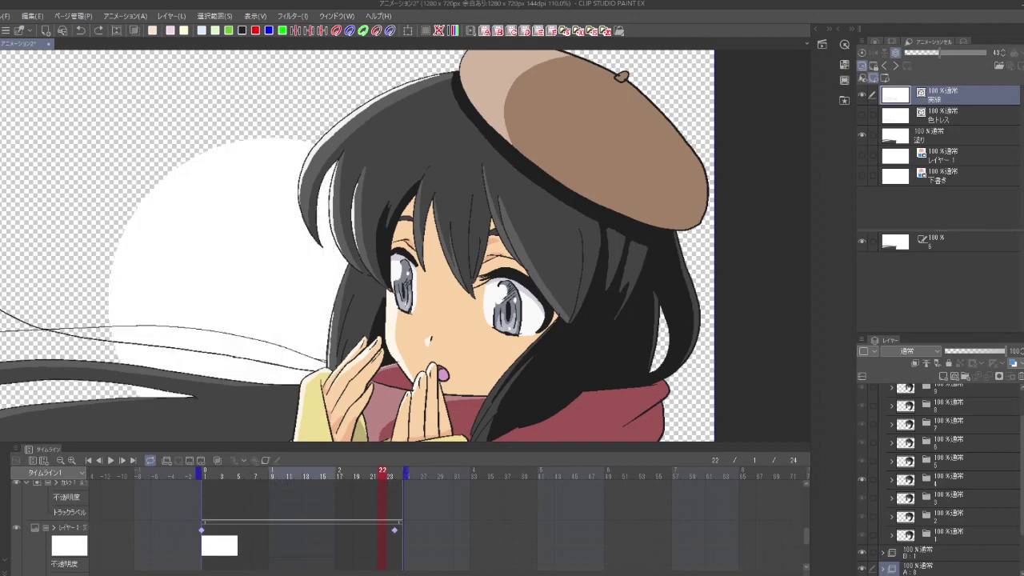
scroll(21, 559, down, 1)
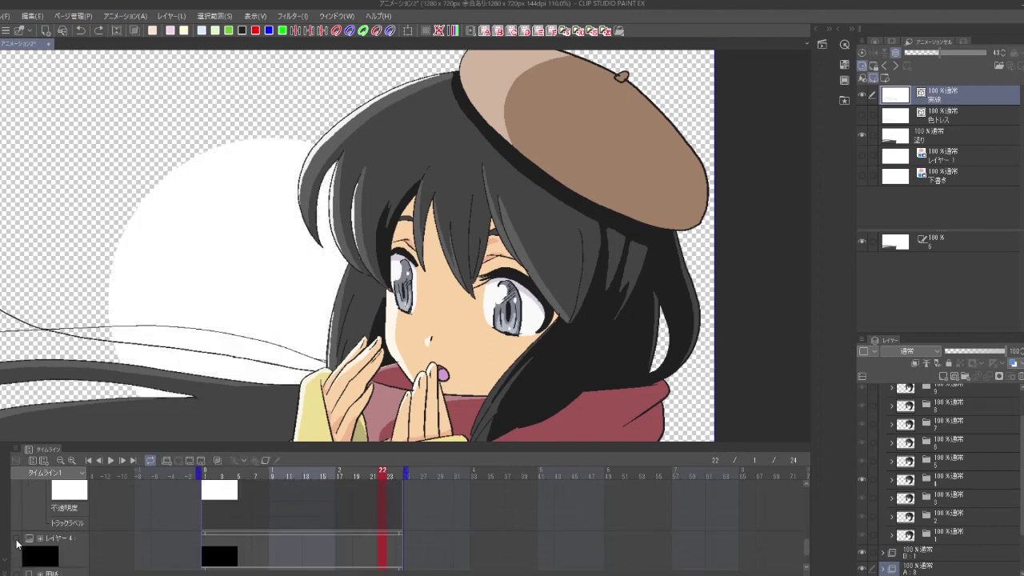
click(16, 538)
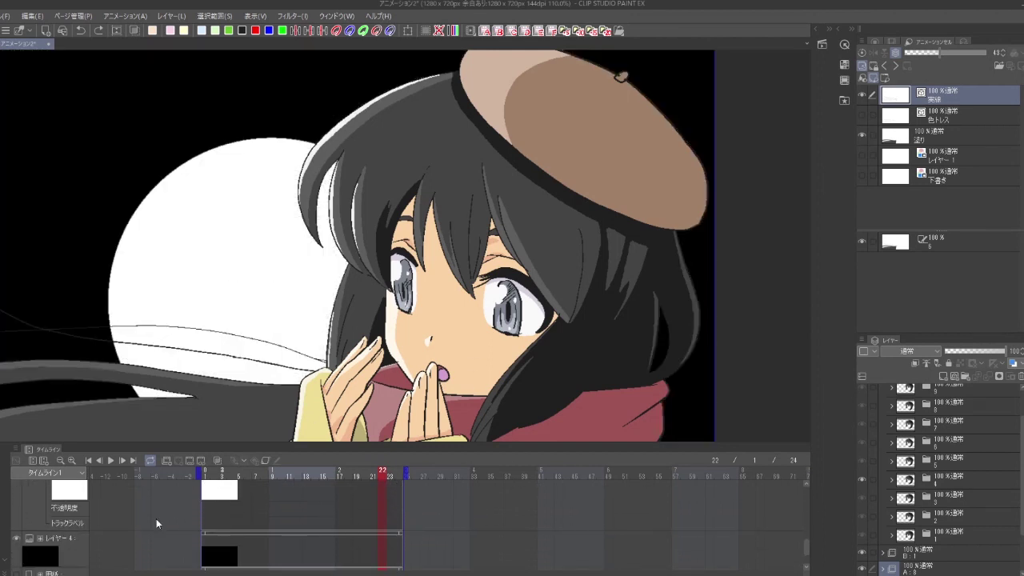
click(88, 461)
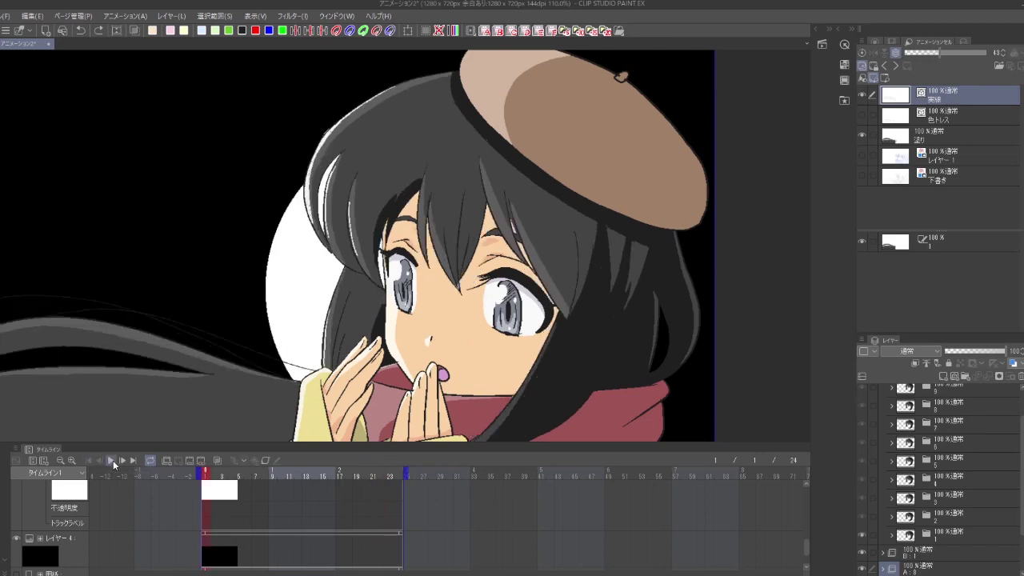
click(111, 461)
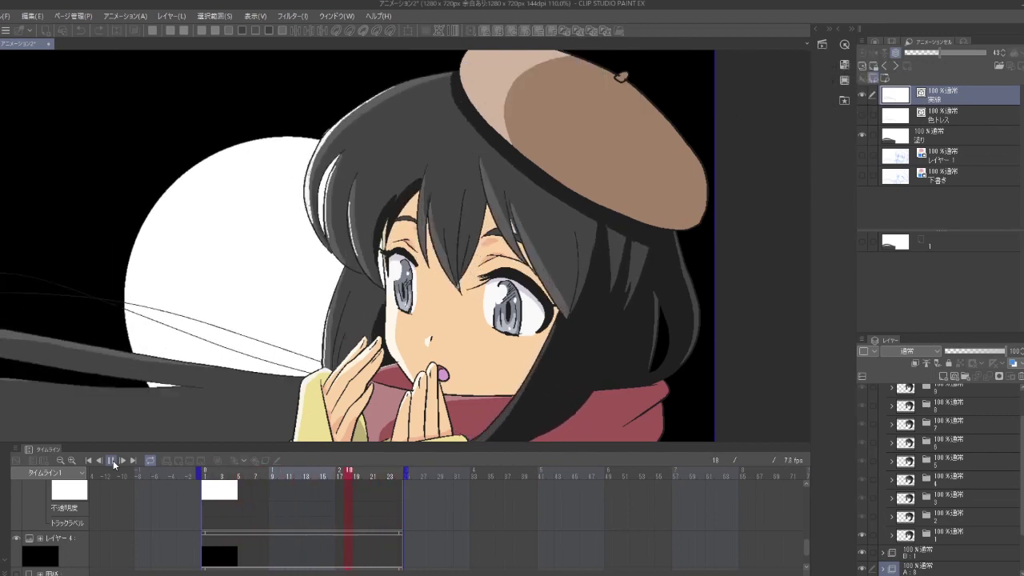
click(113, 459)
Add a new animation folder above folder C and create its first cel on frame 1
scroll(304, 407, down, 2)
scroll(305, 406, down, 1)
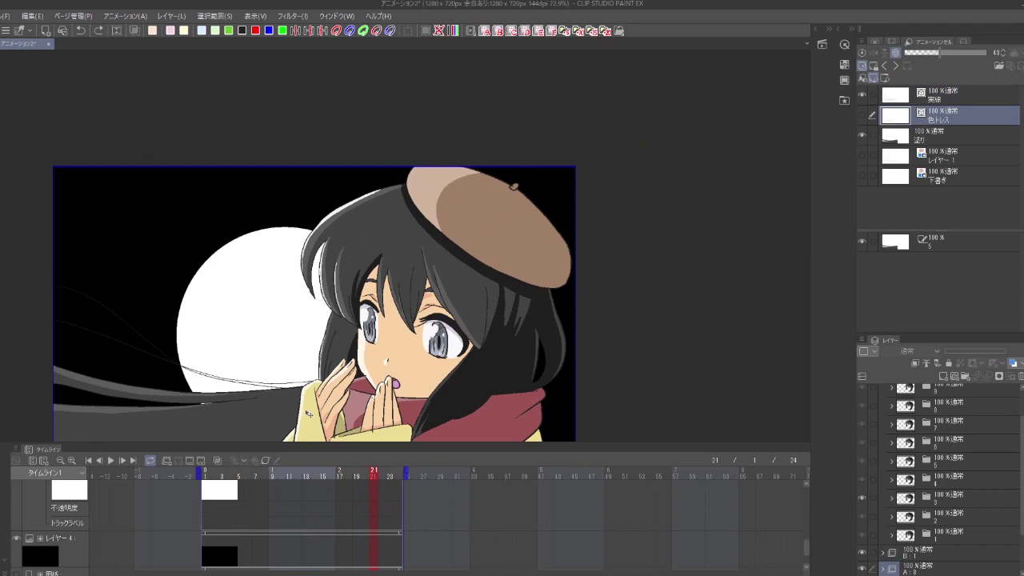
drag(308, 365, 432, 310)
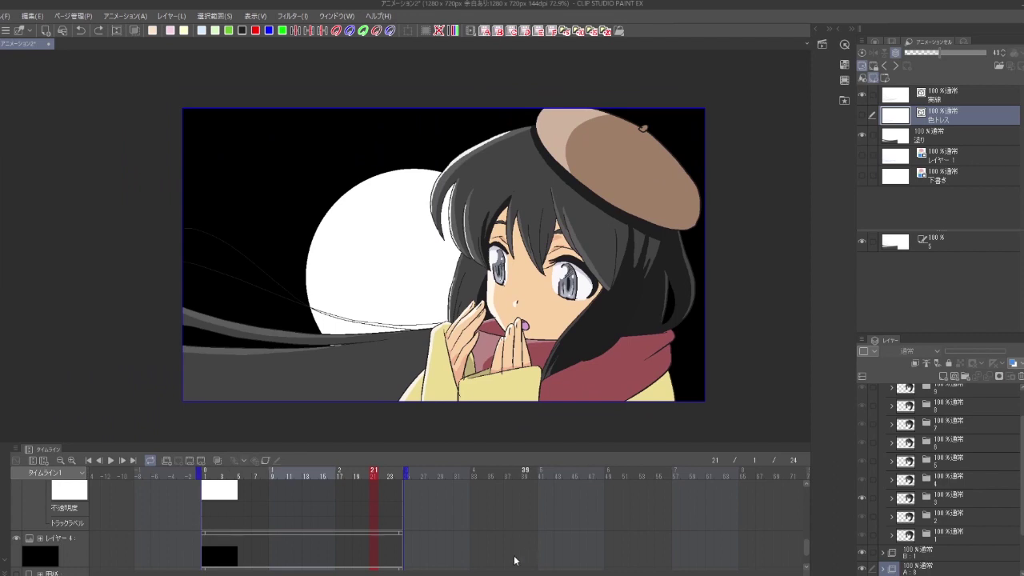
drag(806, 552, 811, 473)
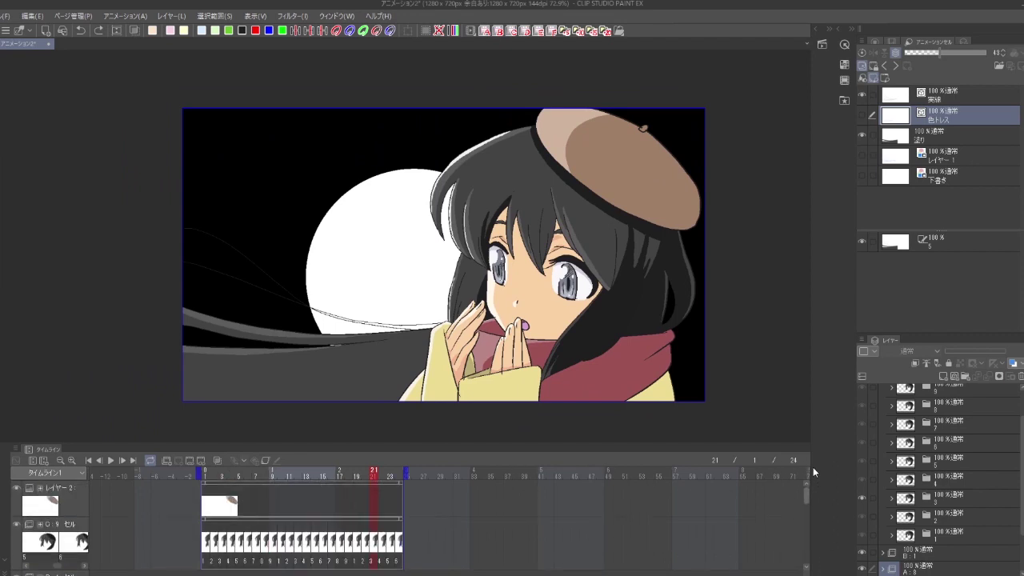
click(79, 528)
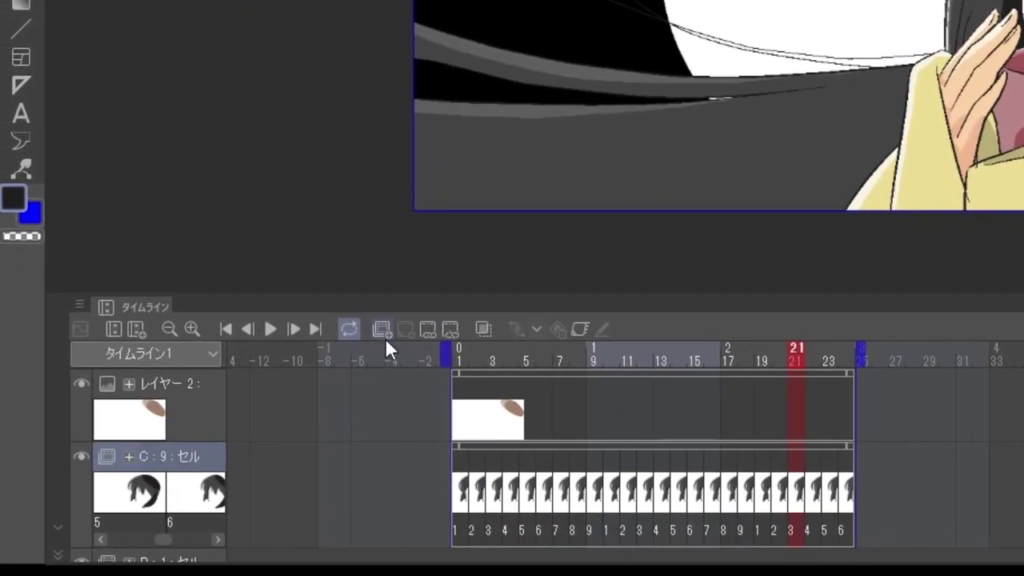
click(384, 337)
scroll(474, 480, down, 1)
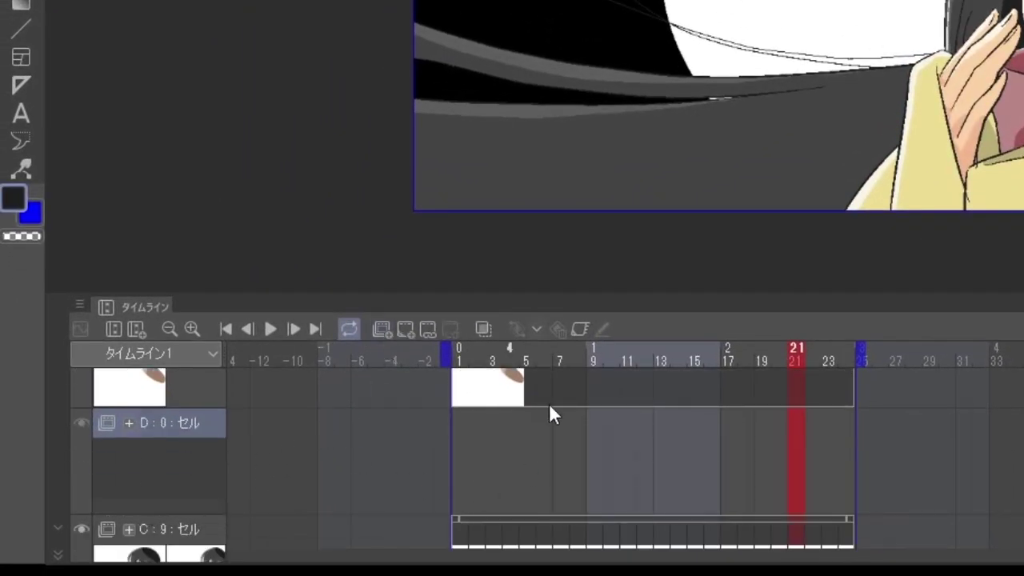
click(225, 327)
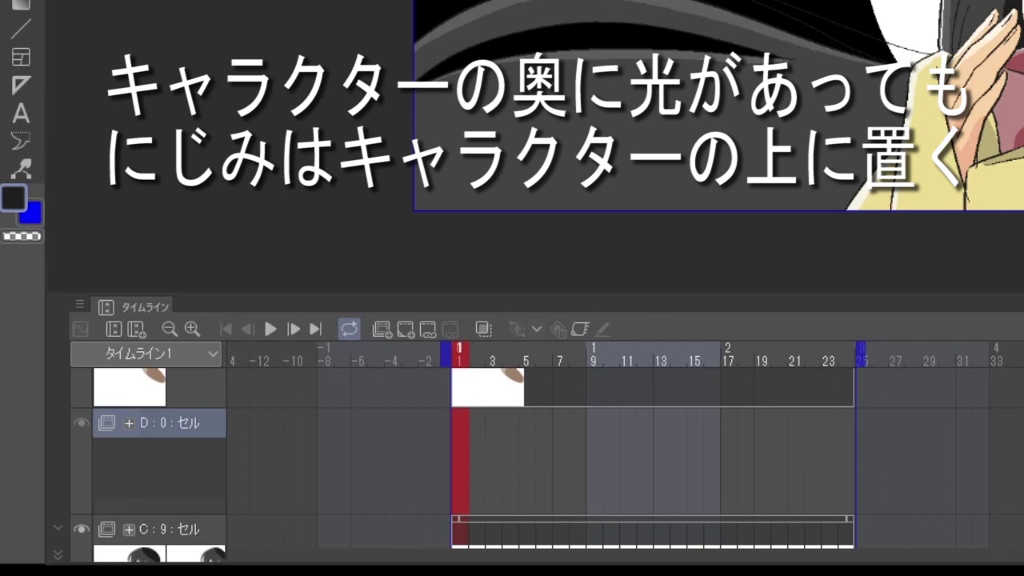
click(402, 331)
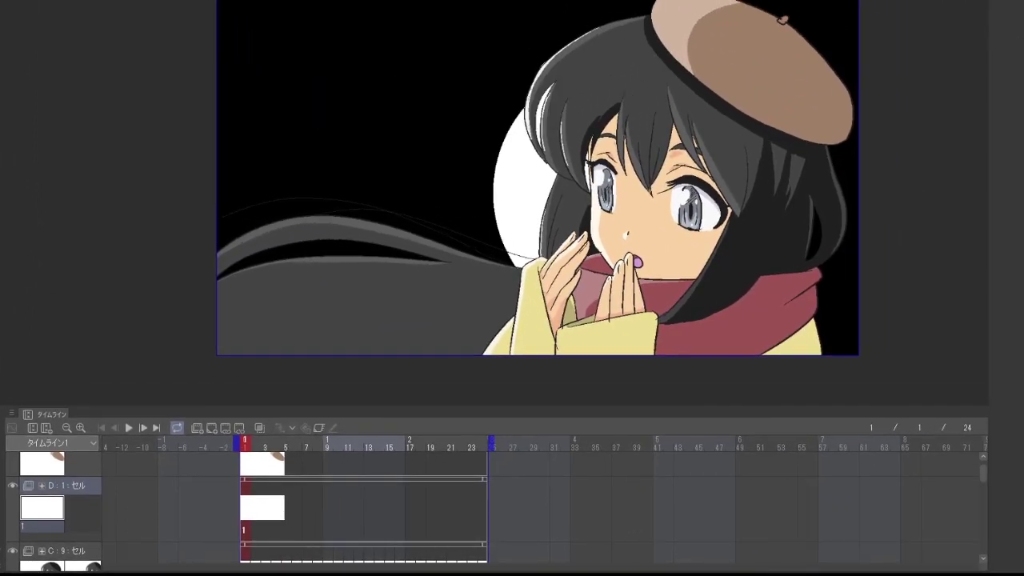
Fill the visible parts of the white circle with light blue on cel 1 of folder D, with the fill referencing multiple layers
mouse_move(927, 54)
scroll(537, 234, up, 2)
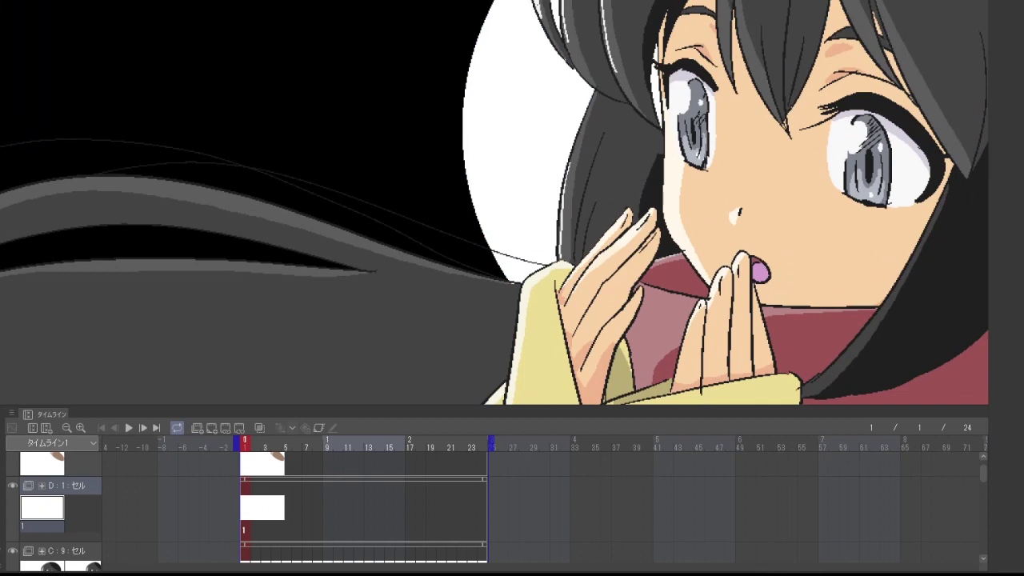
key(F6)
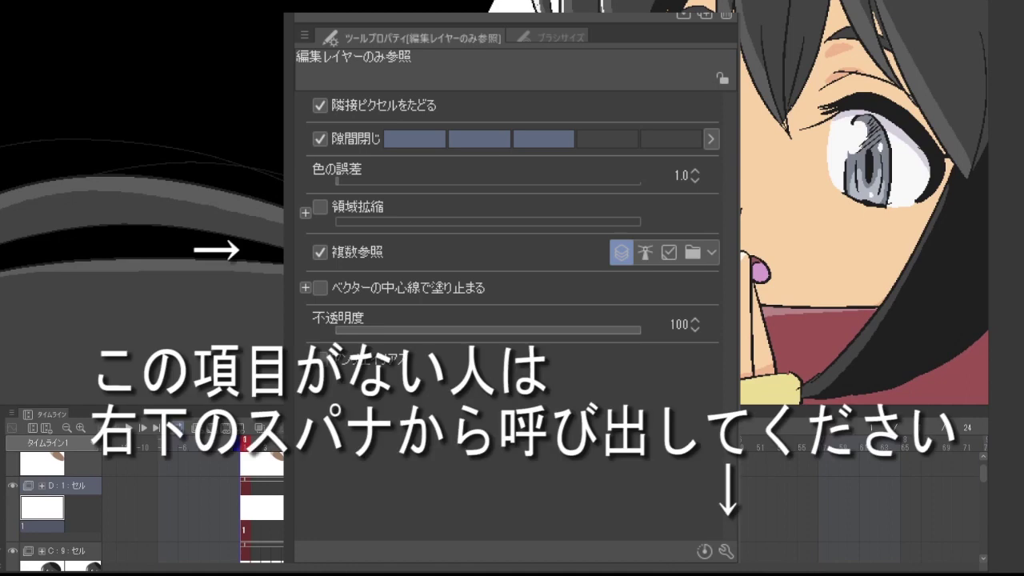
key(F6)
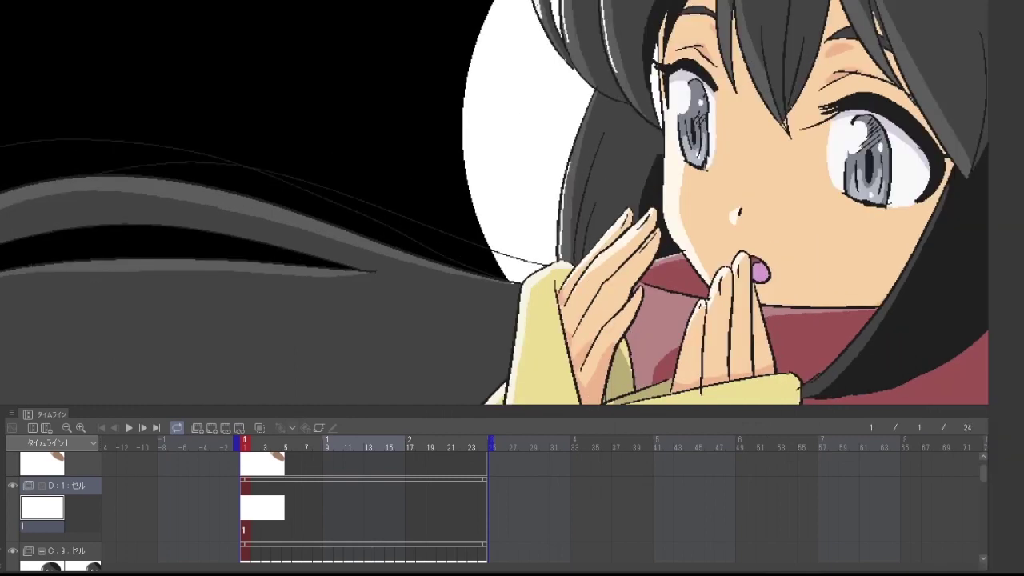
click(538, 148)
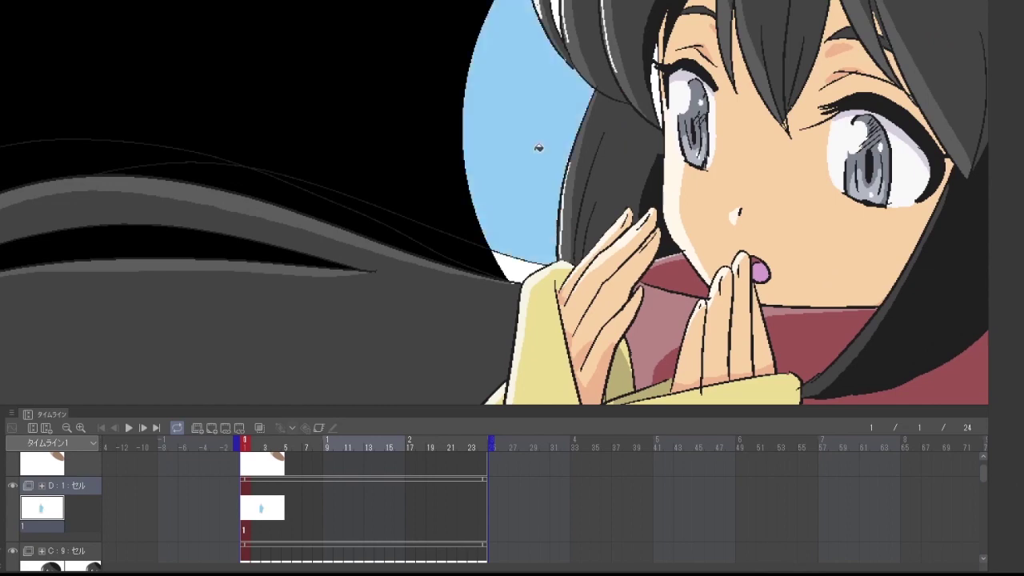
scroll(532, 4, down, 2)
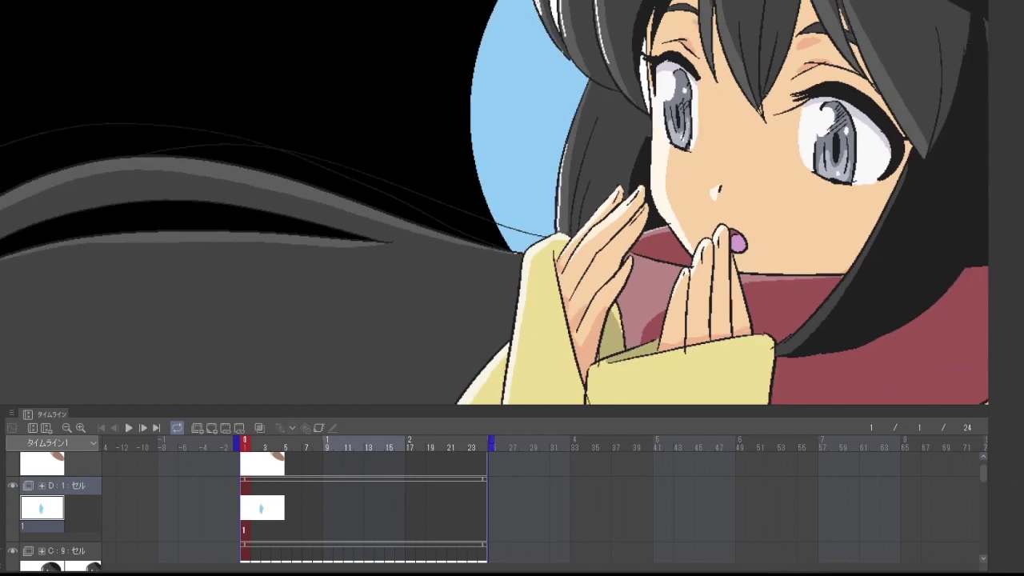
scroll(621, 81, down, 2)
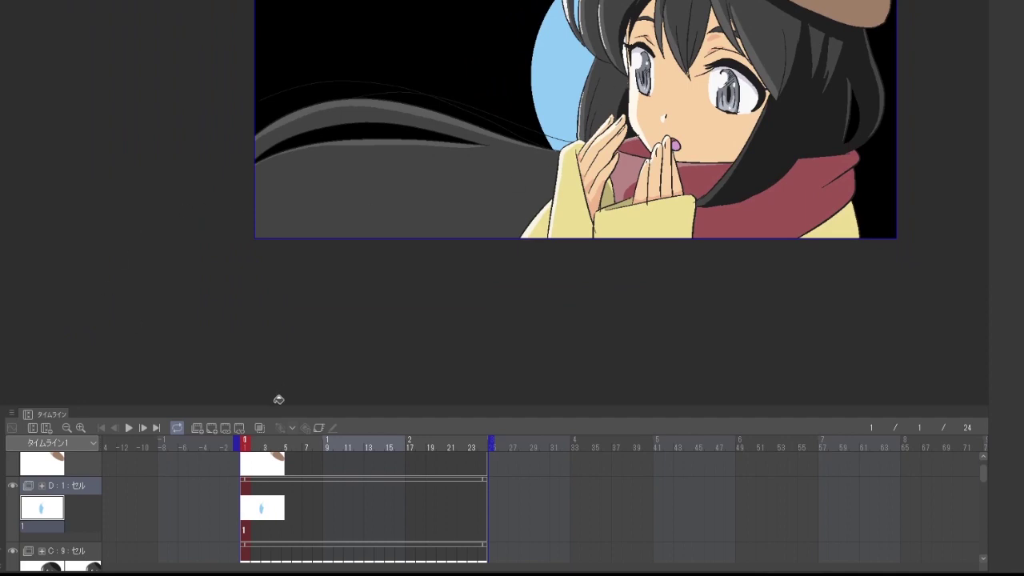
Add a new cel on each frame from 2 to 18 in folder D, filling the visible circle area light blue on each
click(211, 427)
scroll(564, 137, up, 3)
click(583, 120)
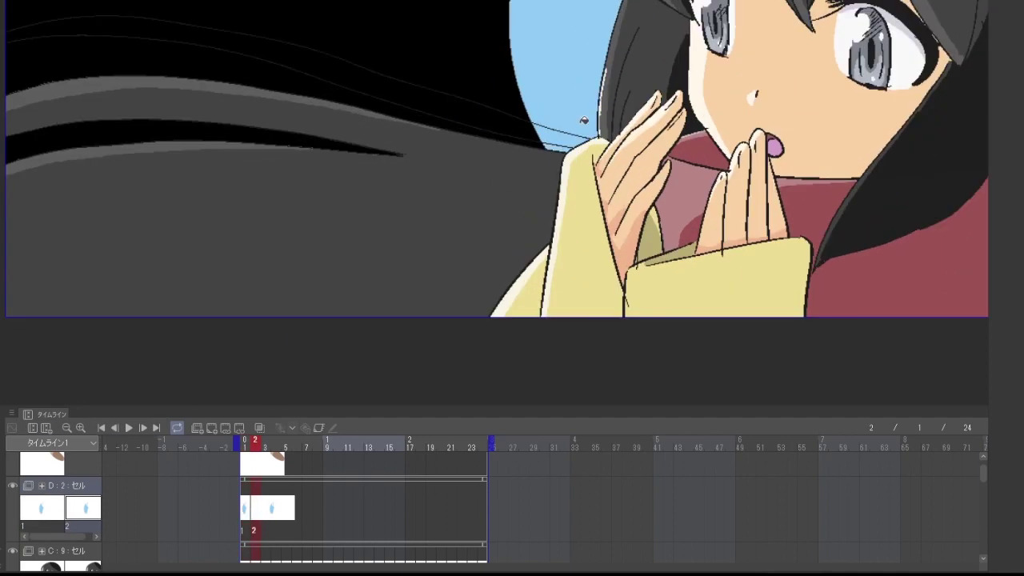
scroll(587, 87, down, 4)
click(211, 427)
click(572, 115)
click(211, 427)
click(572, 108)
click(211, 428)
click(574, 104)
click(211, 427)
click(573, 106)
click(211, 427)
click(582, 100)
click(211, 428)
click(211, 428)
click(211, 427)
click(212, 428)
click(211, 428)
click(211, 428)
click(211, 428)
click(211, 428)
click(211, 428)
click(211, 427)
click(212, 430)
click(212, 430)
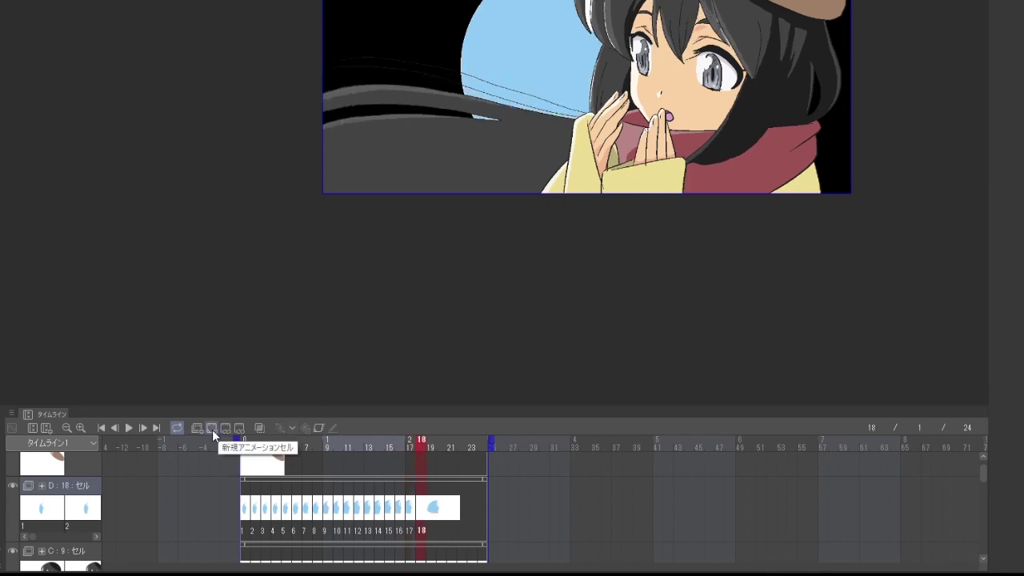
Continue adding light-blue-filled cels of the visible circle in folder D up to frame 24
click(212, 429)
click(212, 430)
key(ctrl+z)
click(560, 74)
click(211, 428)
drag(528, 64, 480, 126)
click(211, 428)
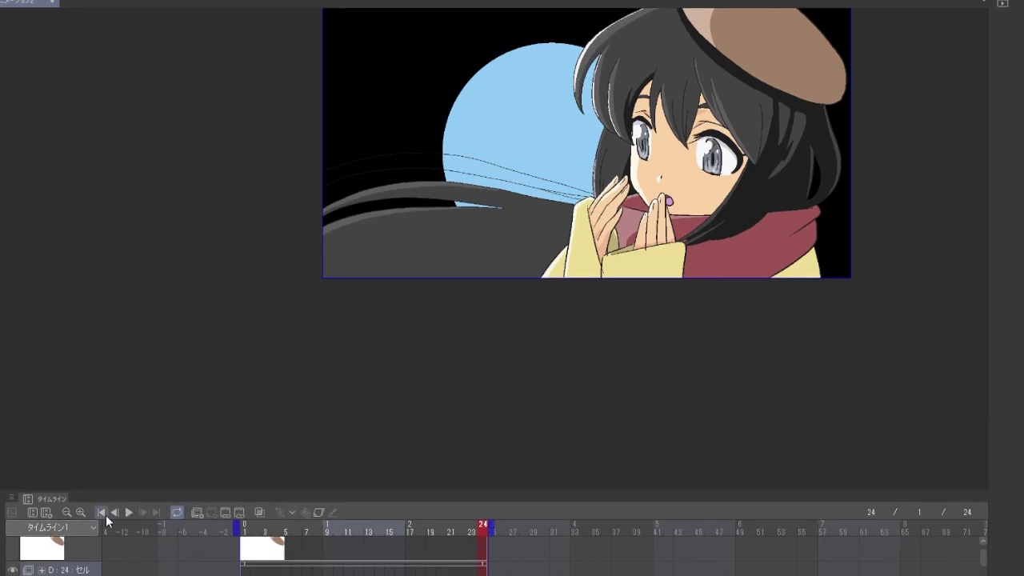
Play the animation from the first frame to check the light blue fills against the moving circle
click(102, 427)
click(129, 514)
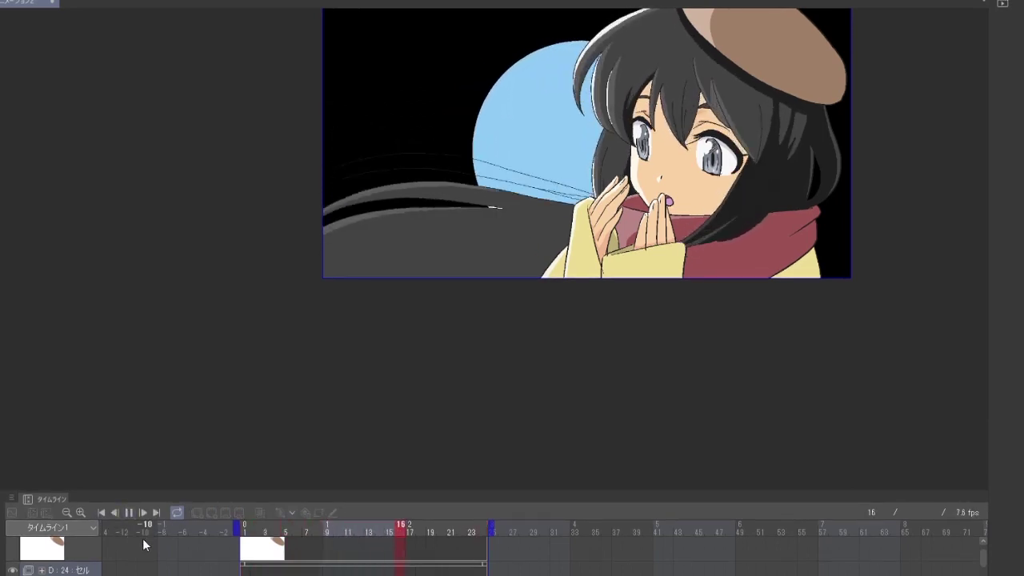
drag(255, 530, 297, 530)
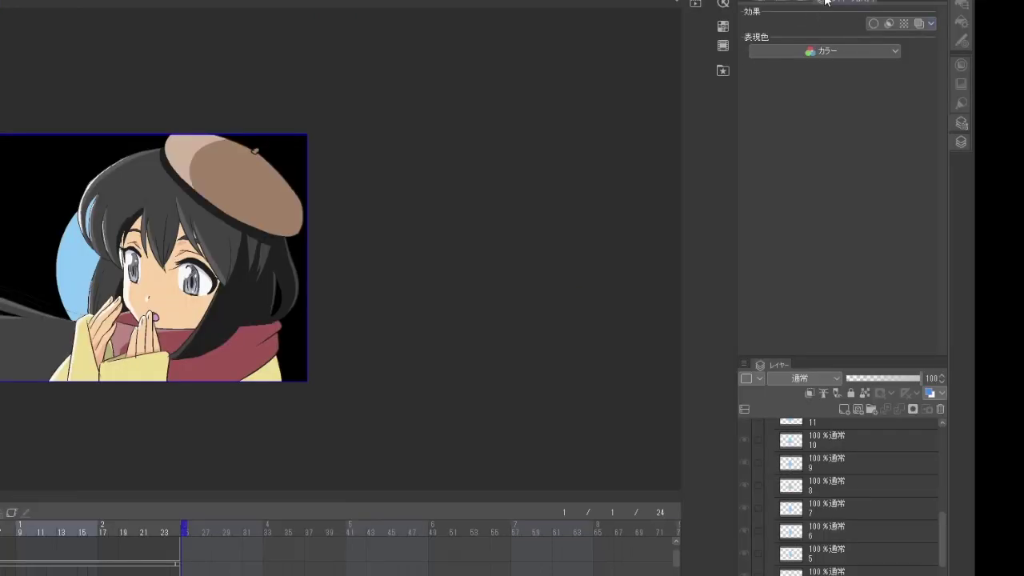
Collapse animation folder D in the layer list and duplicate the whole folder
scroll(833, 570, up, 8)
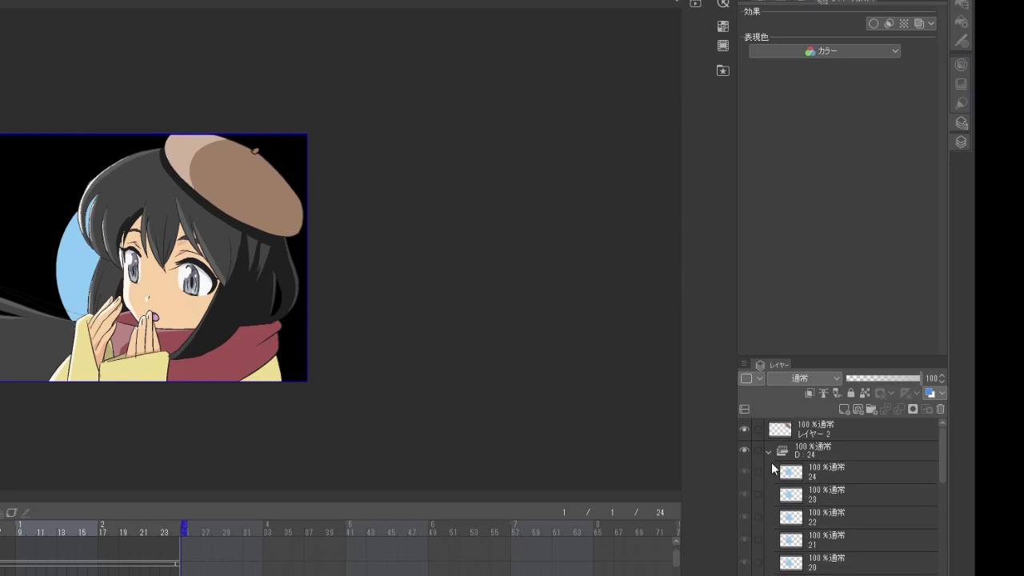
click(770, 451)
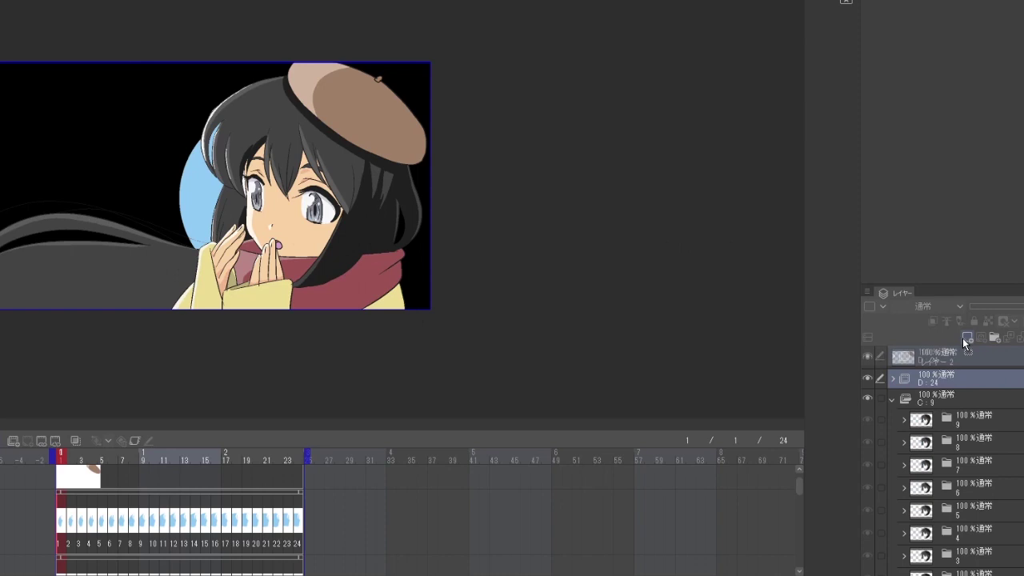
click(965, 339)
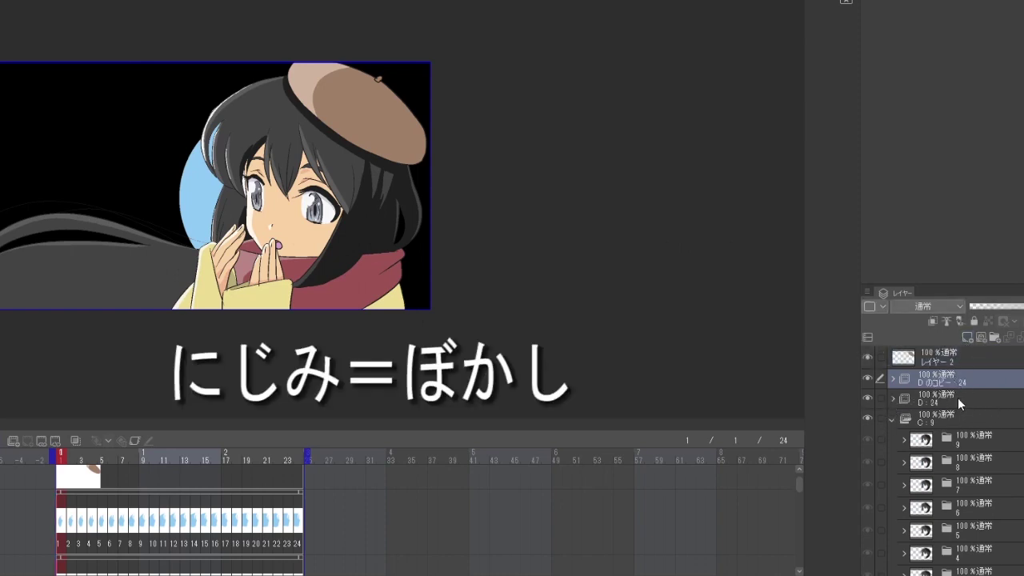
Apply a Gaussian blur with a range of 50 to the light blue cels in the original folder D
click(958, 397)
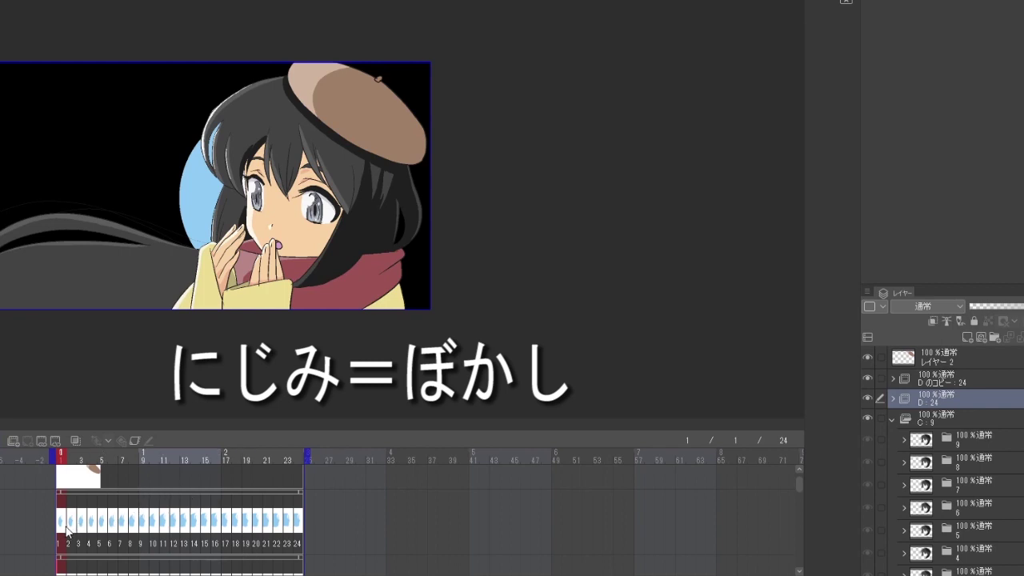
scroll(66, 529, down, 2)
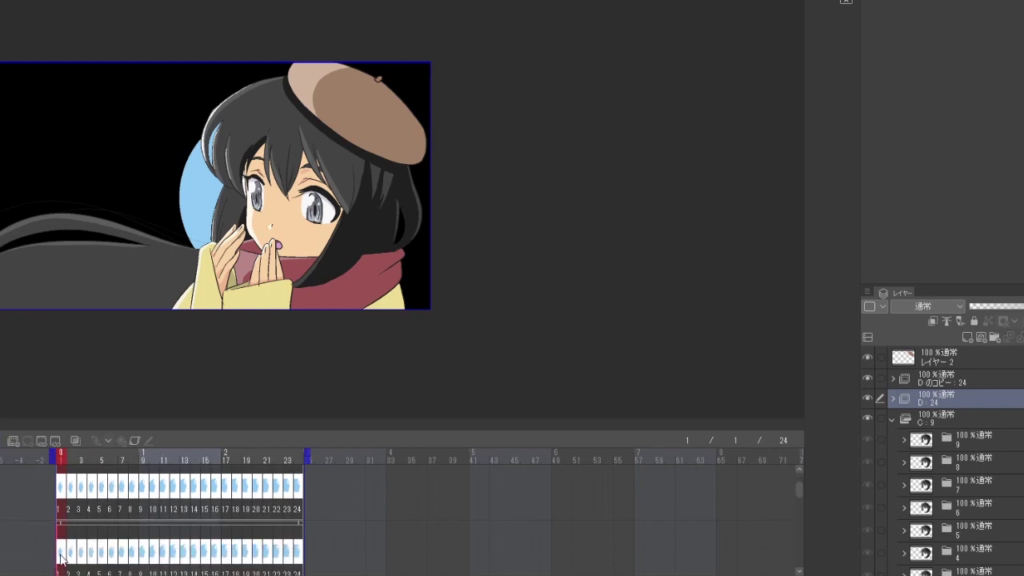
click(61, 554)
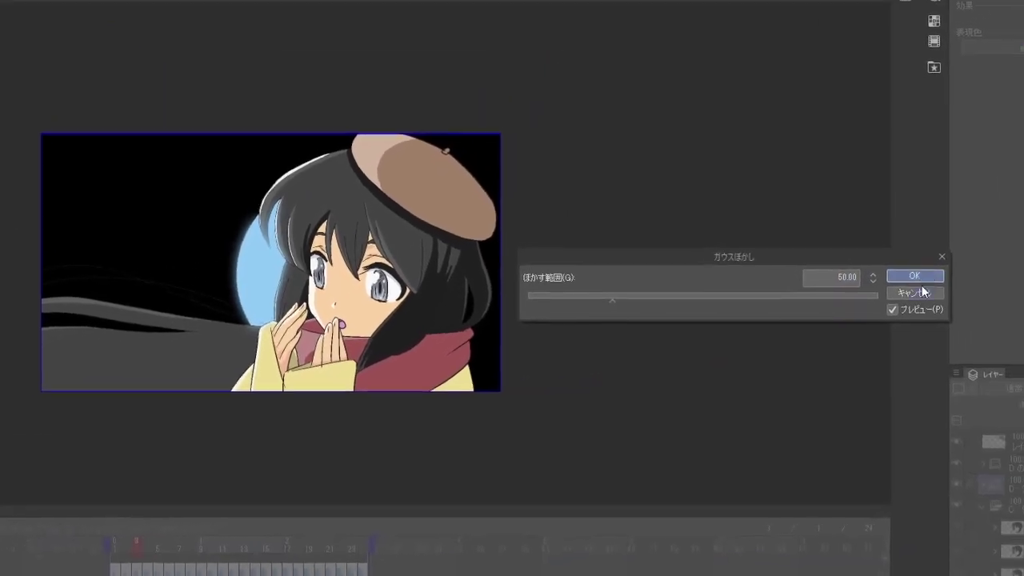
click(958, 243)
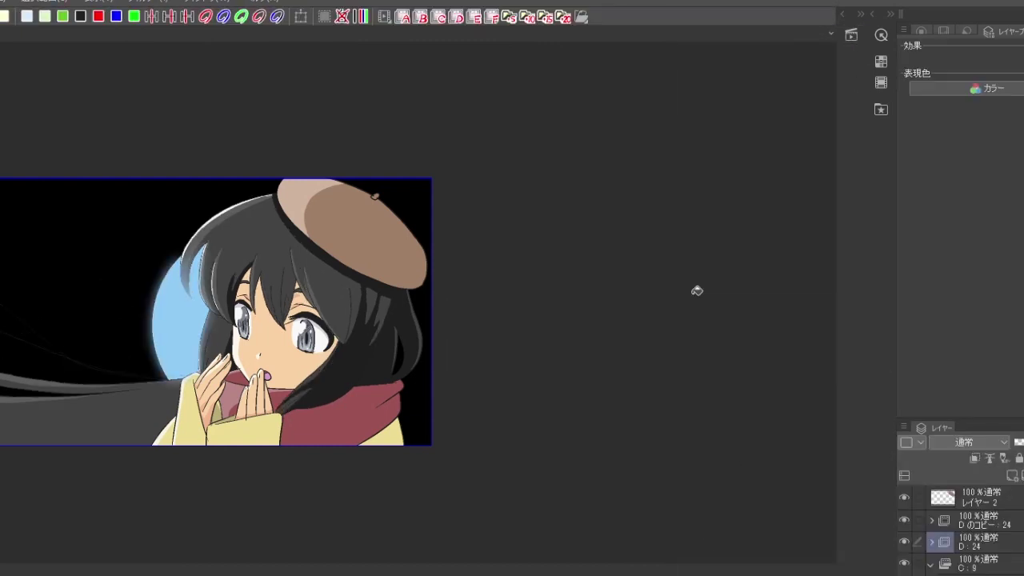
Disable the 50 blur auto action, enable the 100 one and run it on the cels of the duplicated D folder
click(851, 34)
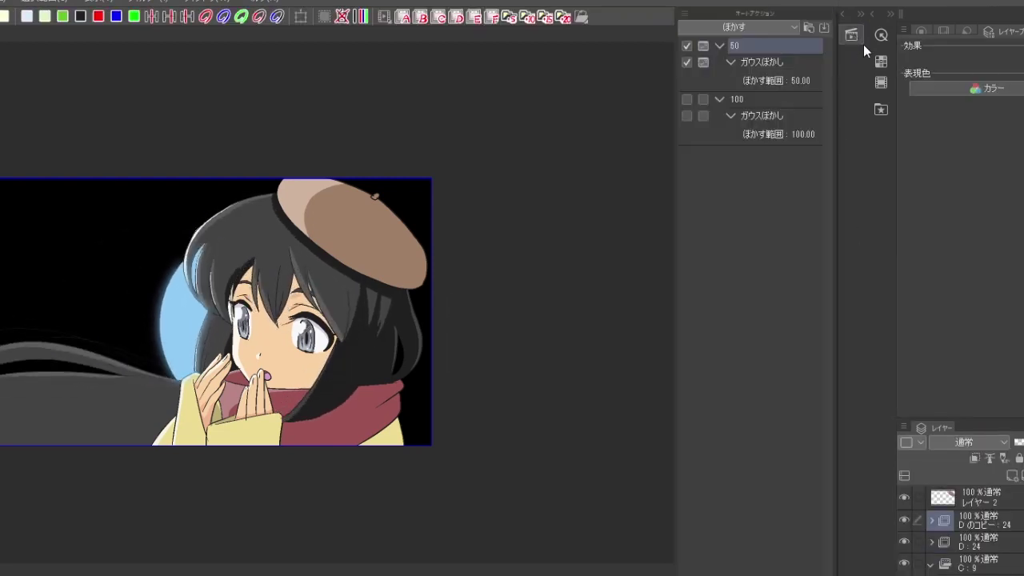
click(686, 46)
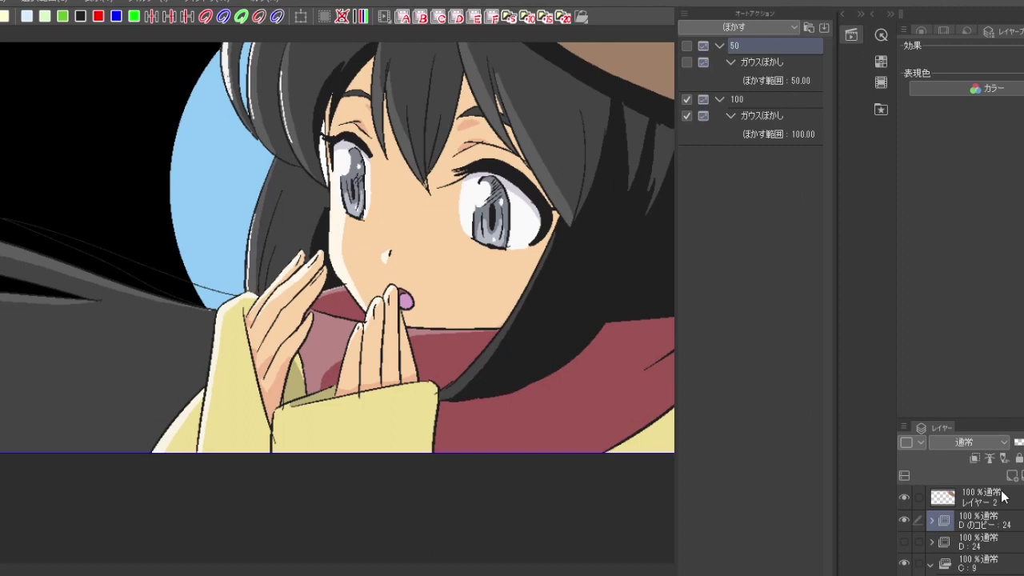
click(685, 62)
key(Return)
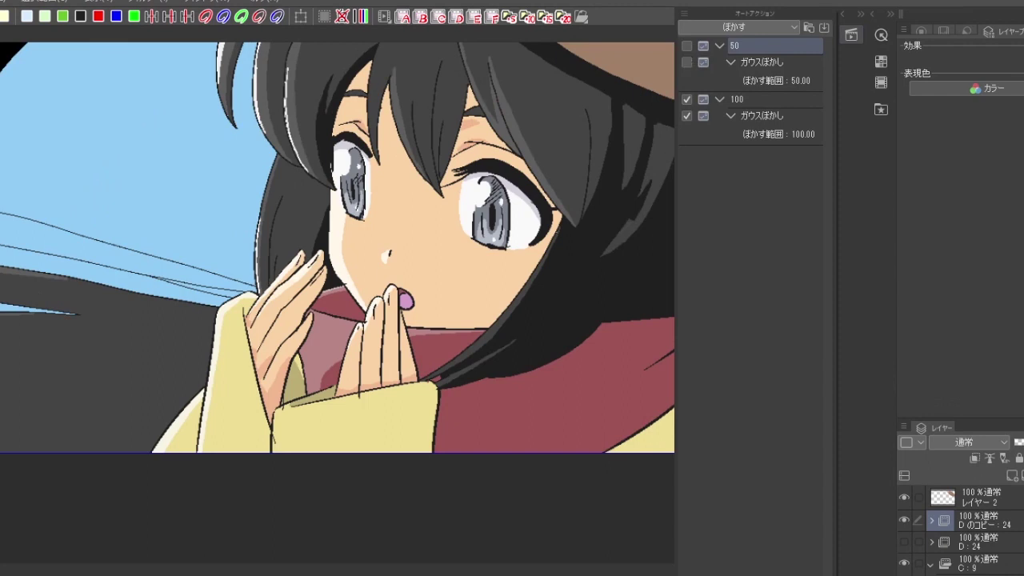
click(760, 100)
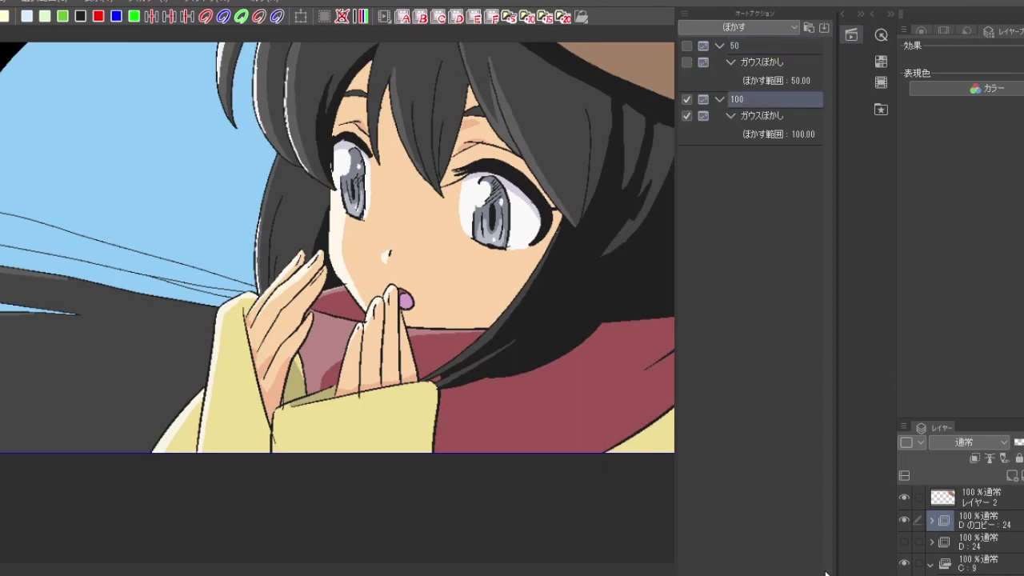
click(861, 326)
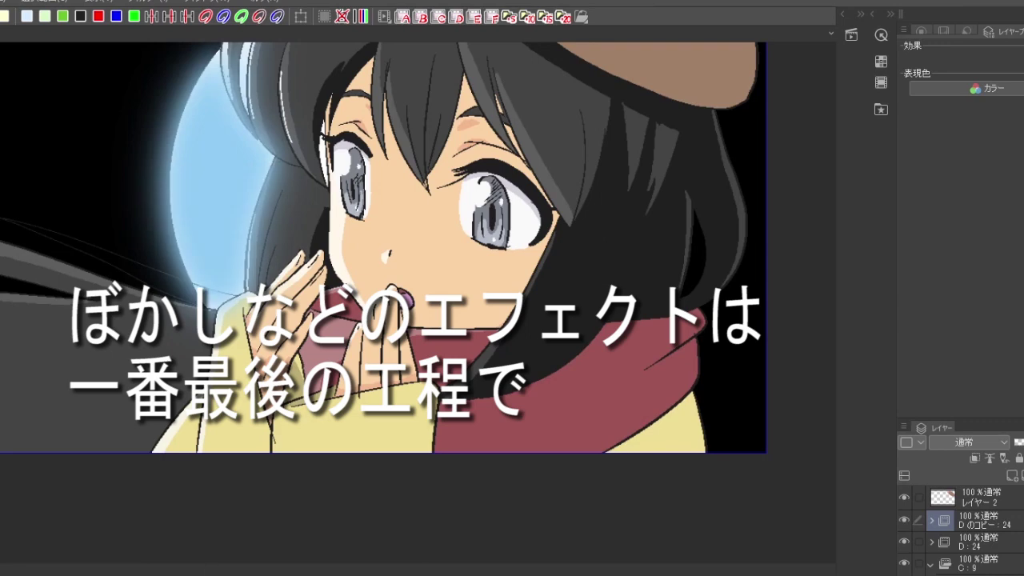
Set the blending mode of folder D and its copy to Add (Glow), 加算(発光)
click(975, 542)
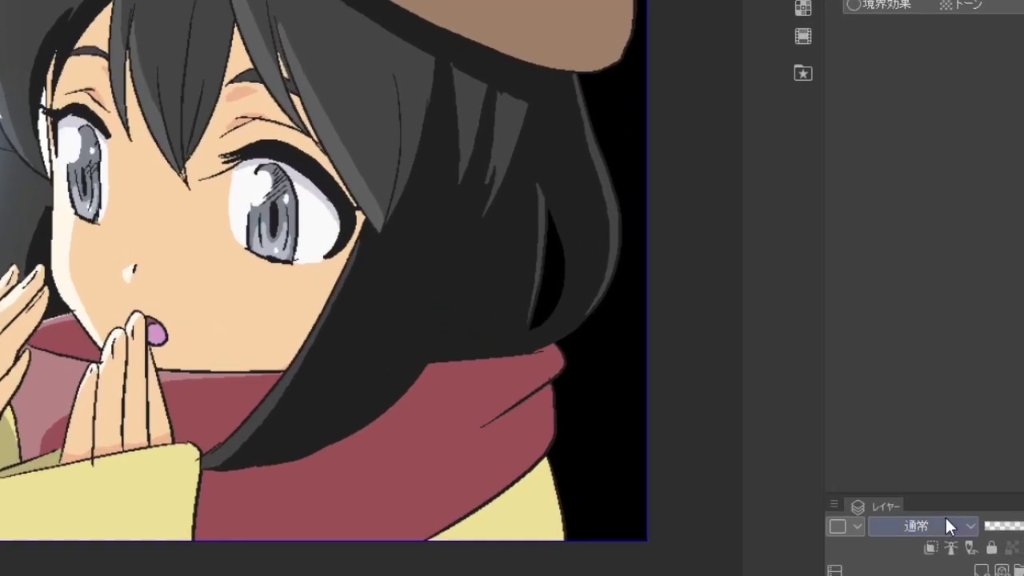
click(963, 441)
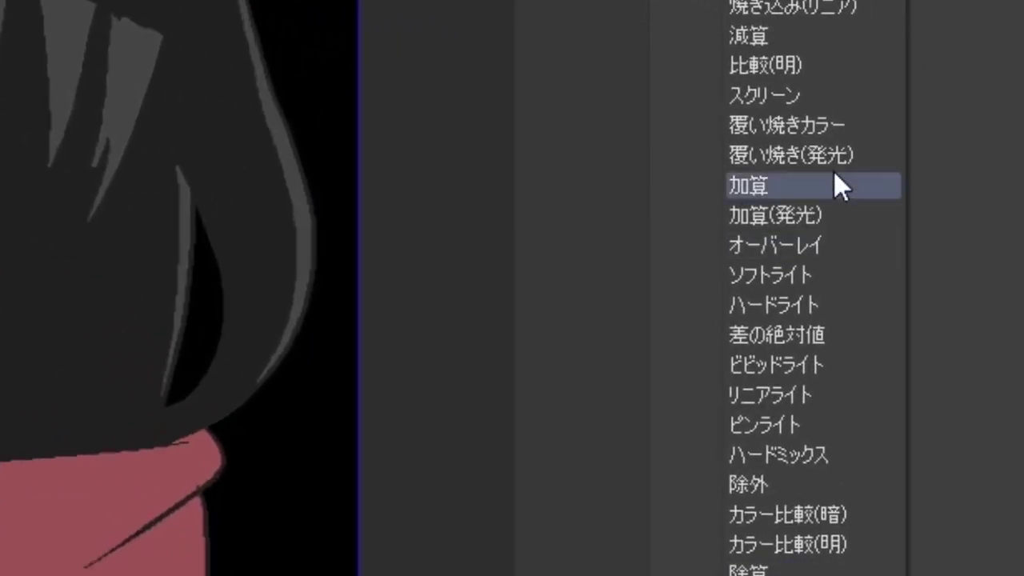
click(841, 95)
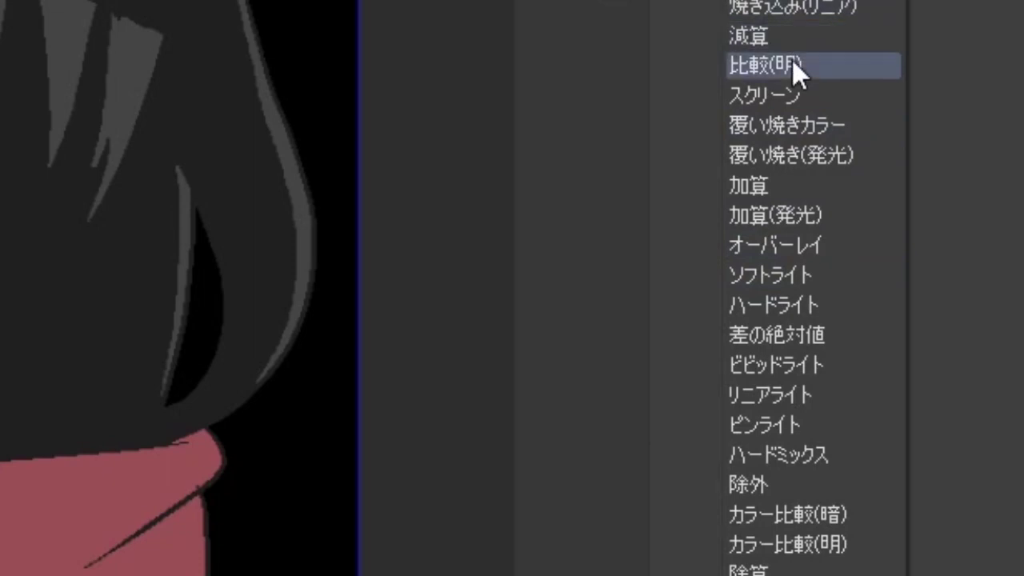
click(786, 212)
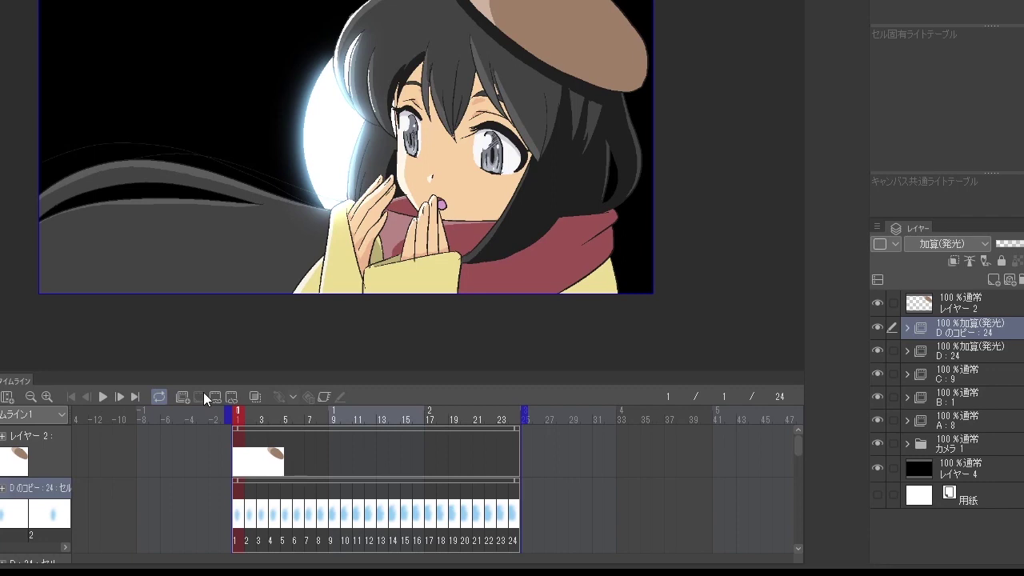
Create an animation folder above the glow folders, outline a small blue breath puff on its frame 1 cel, and hide the layers beneath
click(182, 395)
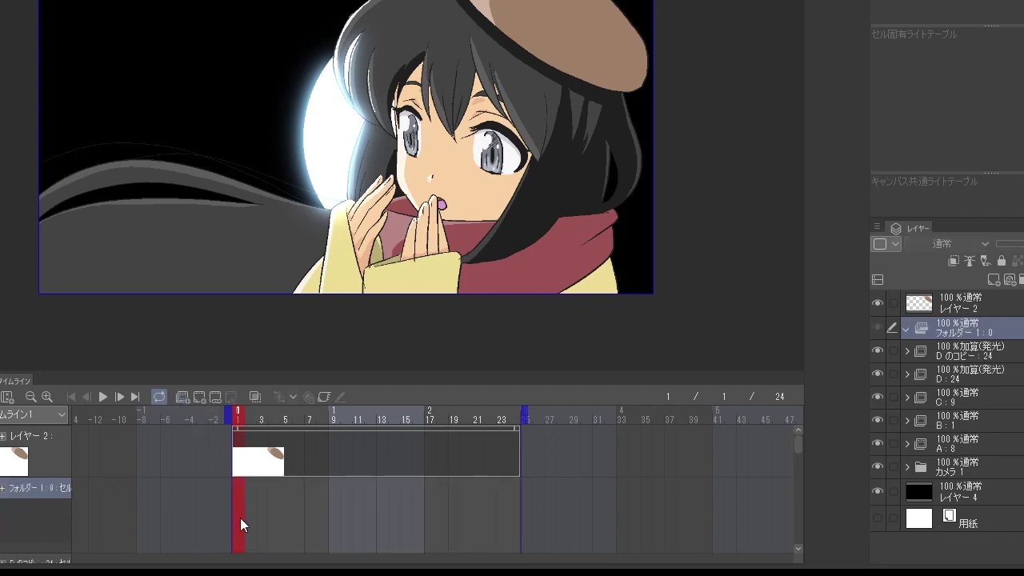
click(194, 396)
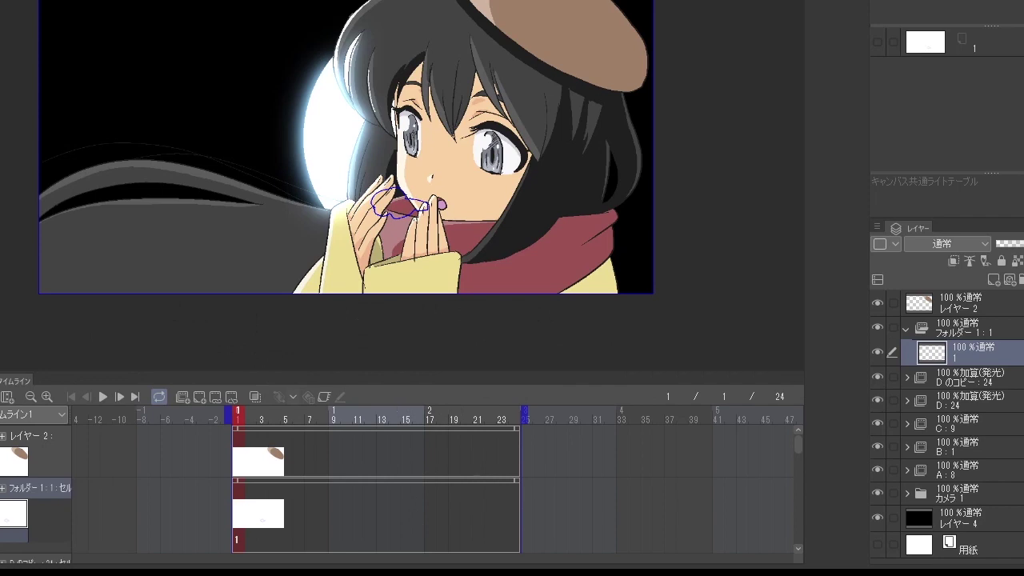
drag(877, 376, 884, 517)
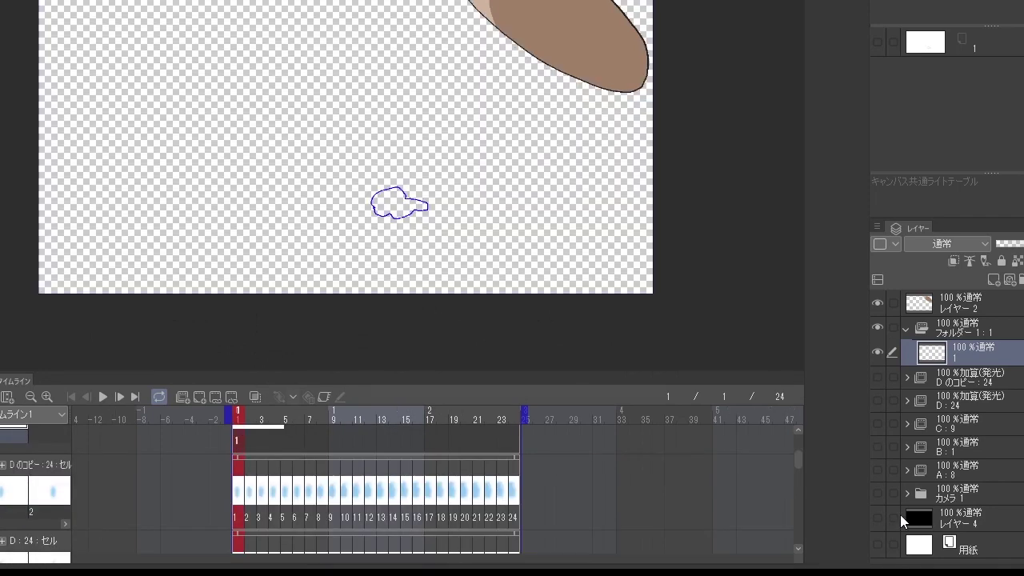
Add a cel on frame 2 with onion skin enabled and outline a larger blue breath cloud with a small detached circle
click(252, 441)
click(196, 397)
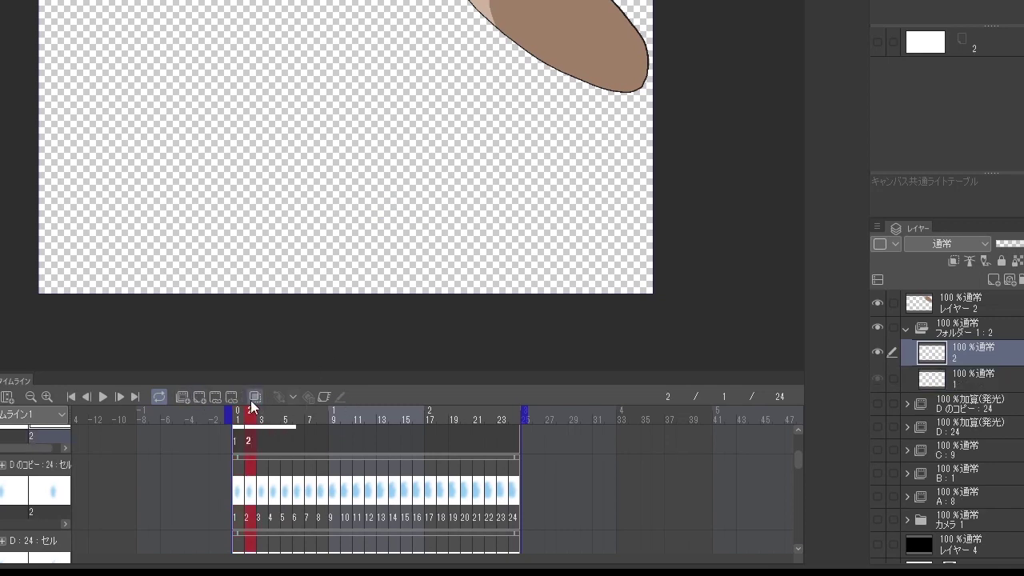
mouse_move(291, 169)
mouse_down()
mouse_move(323, 124)
mouse_move(356, 180)
mouse_up()
mouse_move(291, 169)
mouse_down()
mouse_move(290, 225)
mouse_move(339, 251)
mouse_move(363, 233)
mouse_up()
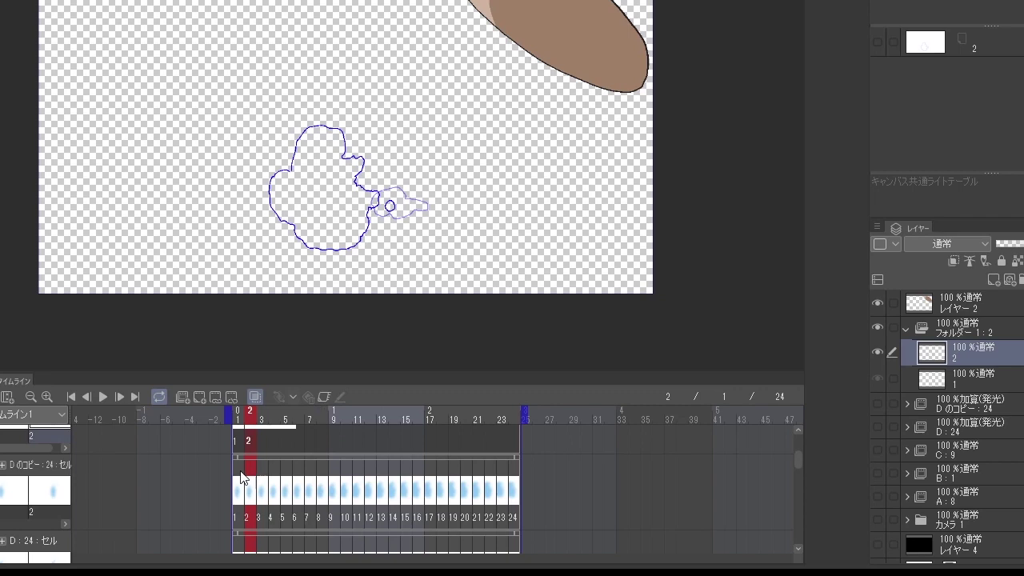
Add a cel on frame 6 and outline the further expanded breath cloud around the previous shape
click(255, 434)
click(294, 432)
click(199, 396)
mouse_move(279, 121)
mouse_down()
mouse_move(334, 121)
mouse_move(268, 153)
mouse_move(285, 207)
mouse_up()
mouse_move(360, 134)
mouse_down()
mouse_move(357, 193)
mouse_move(282, 210)
mouse_up()
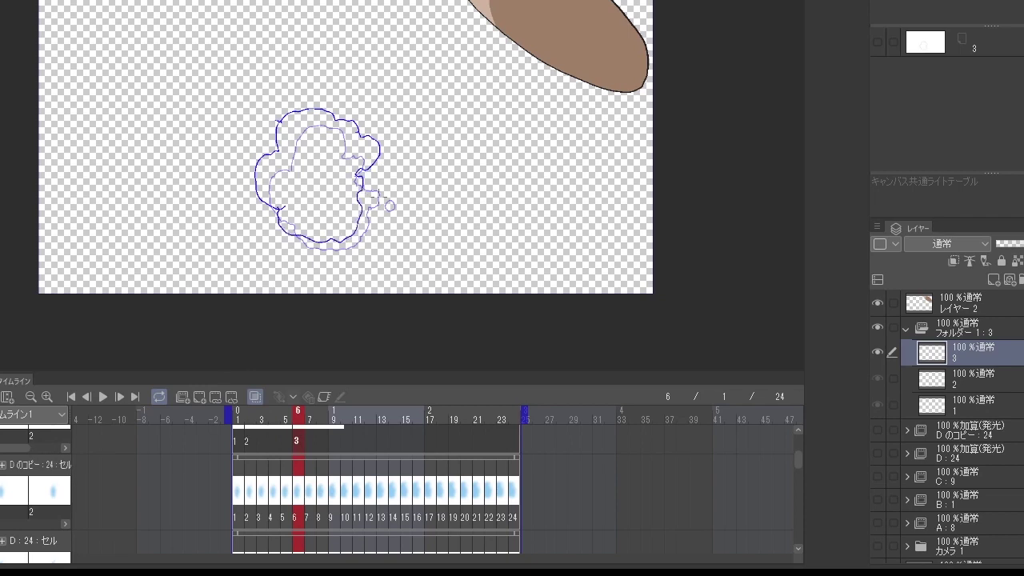
Add an in-between cel on frame 4 and outline the cloud midway between the frame 2 and frame 6 shapes
click(267, 454)
click(199, 396)
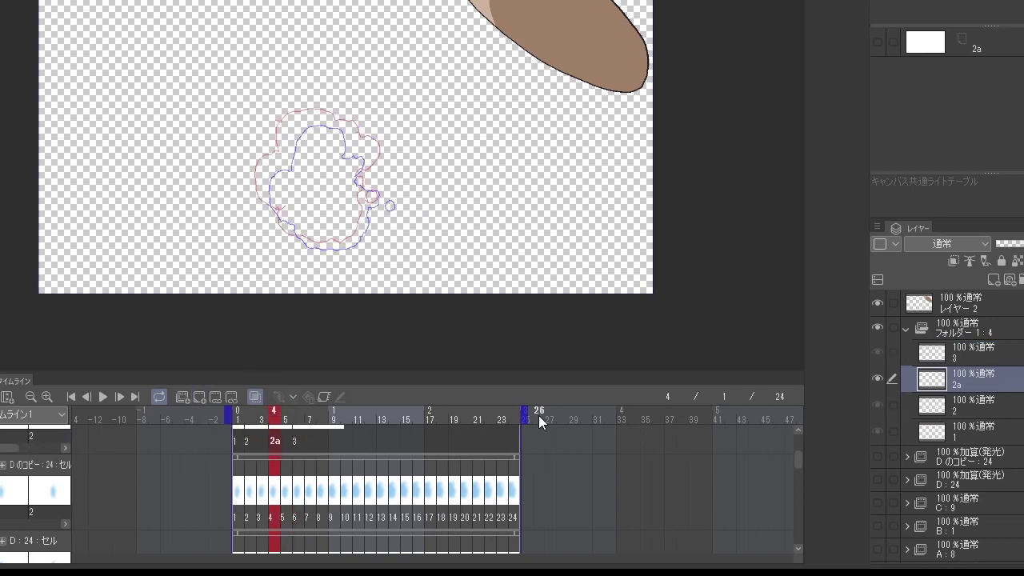
key(Left)
key(Right)
key(Right)
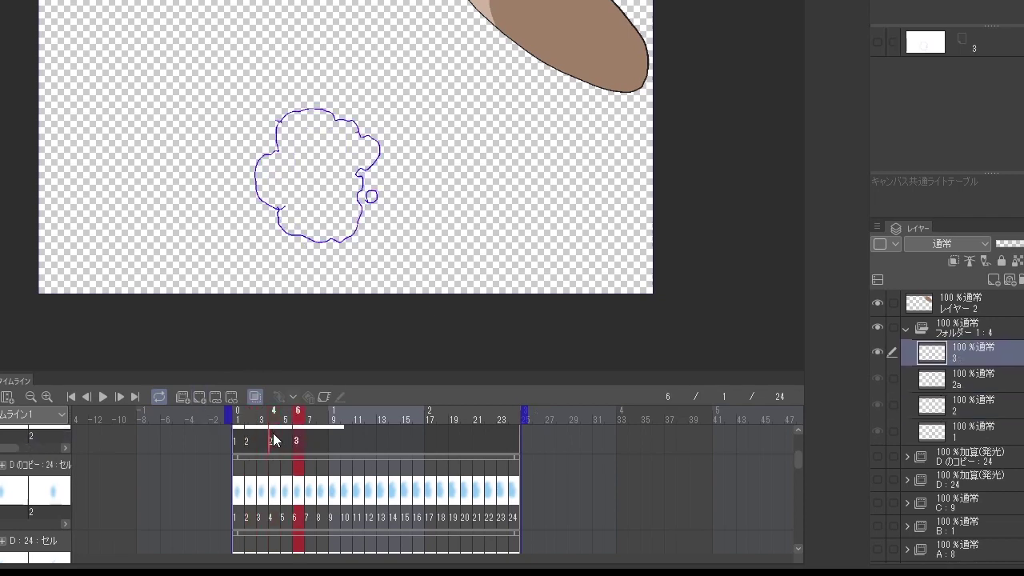
click(274, 434)
mouse_move(286, 149)
mouse_down()
mouse_move(352, 139)
mouse_move(368, 227)
mouse_move(297, 242)
mouse_move(270, 149)
mouse_move(307, 125)
mouse_up()
Add an in-between cel on frame 3 and outline the cloud and its small circle between the neighbouring shapes
click(261, 439)
click(199, 397)
scroll(491, 141, up, 3)
drag(491, 140, 544, 110)
mouse_move(354, 76)
mouse_down()
mouse_move(233, 104)
mouse_move(226, 188)
mouse_move(264, 228)
mouse_move(325, 240)
mouse_move(372, 210)
mouse_move(354, 73)
mouse_up()
drag(410, 165, 411, 166)
Add an in-between cel on frame 5, outline the cloud between its neighbours, and play back the rough breath motion
click(284, 438)
click(199, 397)
mouse_move(239, 54)
mouse_down()
mouse_move(326, 32)
mouse_move(364, 57)
mouse_move(366, 122)
mouse_move(389, 170)
mouse_move(358, 228)
mouse_move(288, 236)
mouse_move(229, 181)
mouse_move(197, 116)
mouse_move(238, 51)
mouse_up()
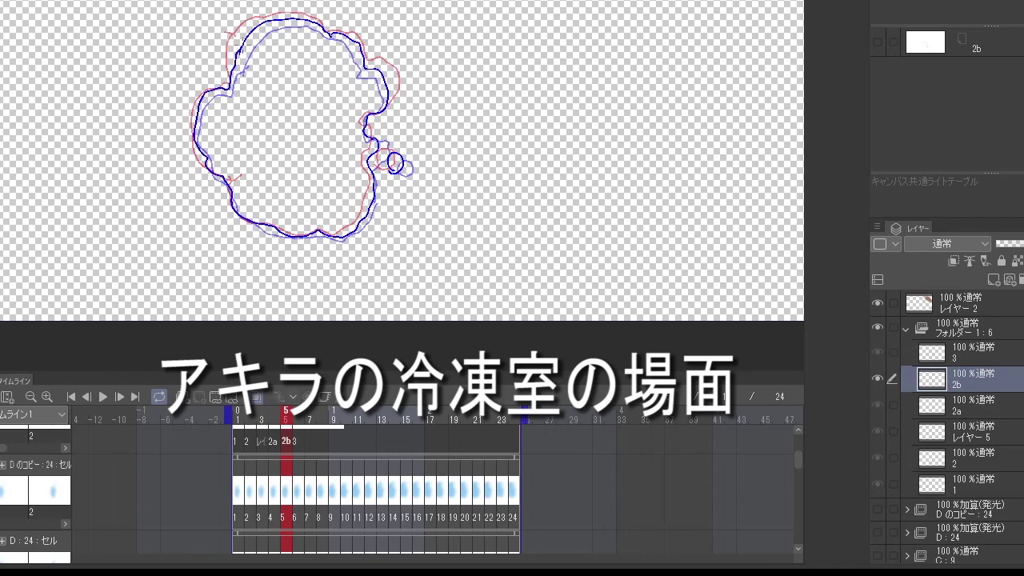
click(103, 396)
click(71, 396)
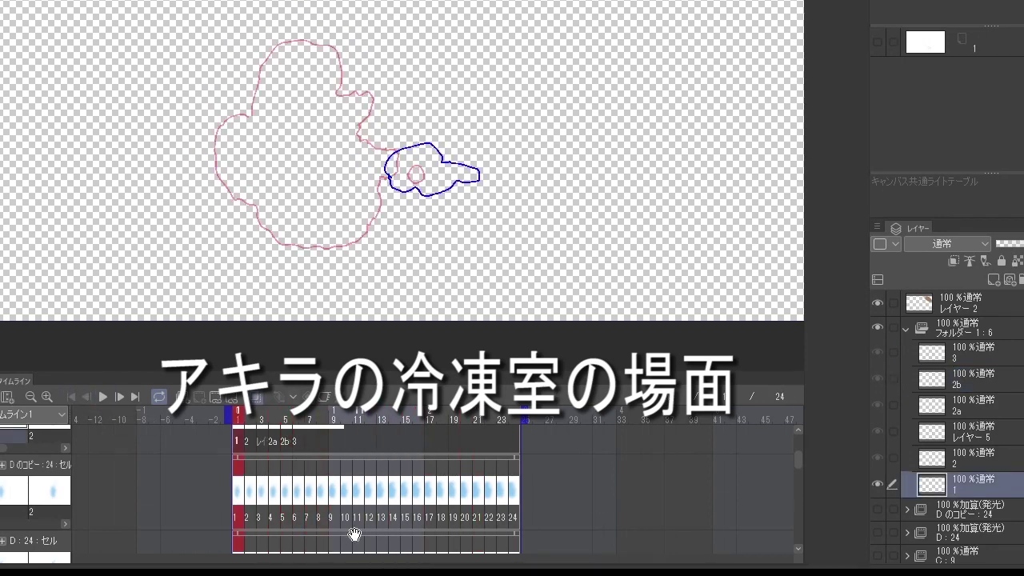
Fill the main breath shape with solid blue on each cel from frame 1 to frame 6
click(418, 183)
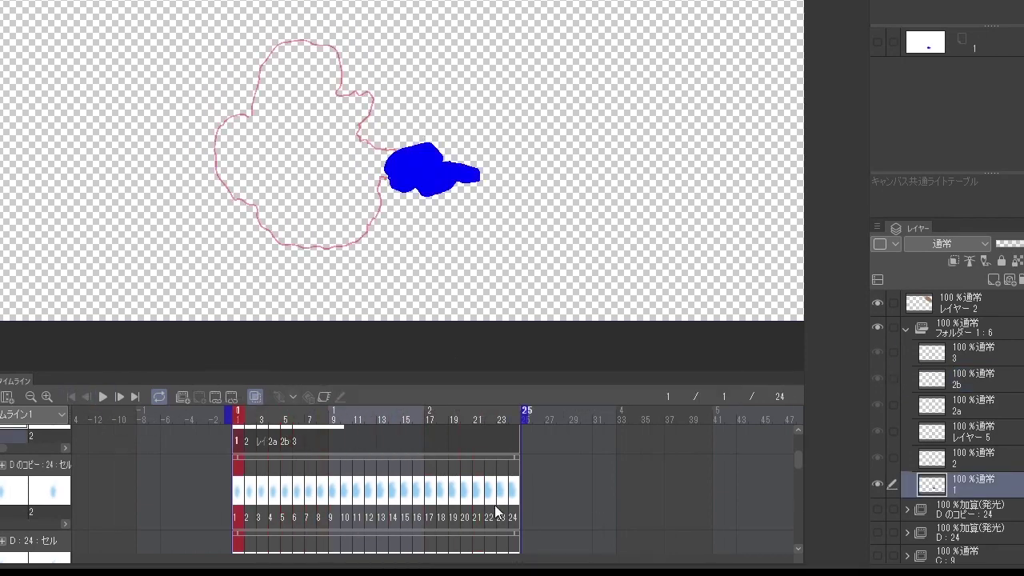
key(Right)
click(345, 176)
key(Right)
click(311, 163)
click(275, 441)
click(311, 163)
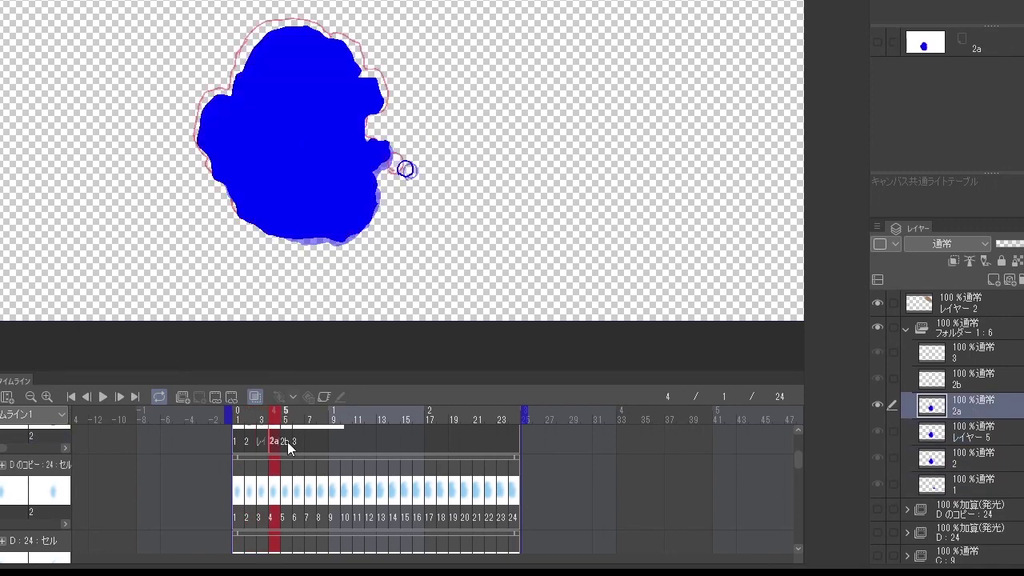
click(287, 442)
click(311, 164)
click(297, 440)
click(311, 163)
Rename the breath cels 1 to 6 in timeline order and fill the small detached circle blue on each cel that has one
scroll(160, 458, up, 2)
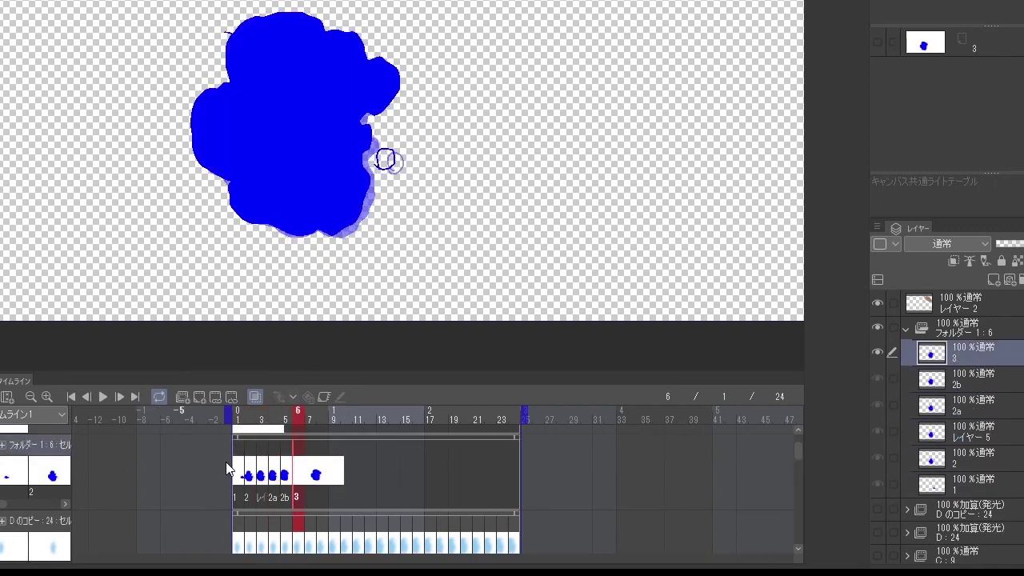
key(alt+a)
click(401, 107)
click(103, 396)
click(387, 157)
click(295, 478)
click(285, 477)
click(399, 164)
click(275, 473)
click(406, 167)
click(260, 457)
key(Left)
key(Left)
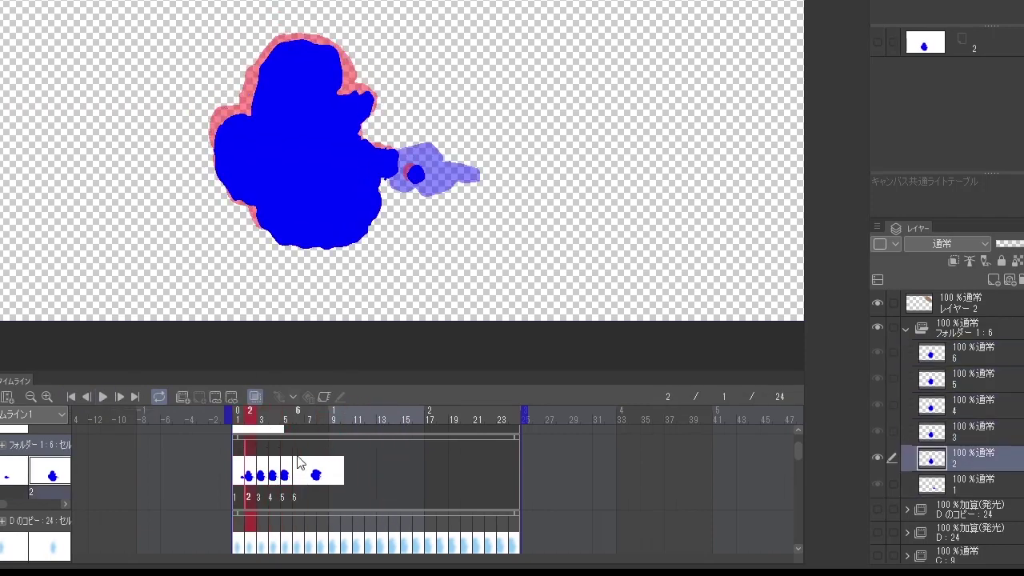
Play the animation to check the filled breath shapes and return to the first frame
click(103, 395)
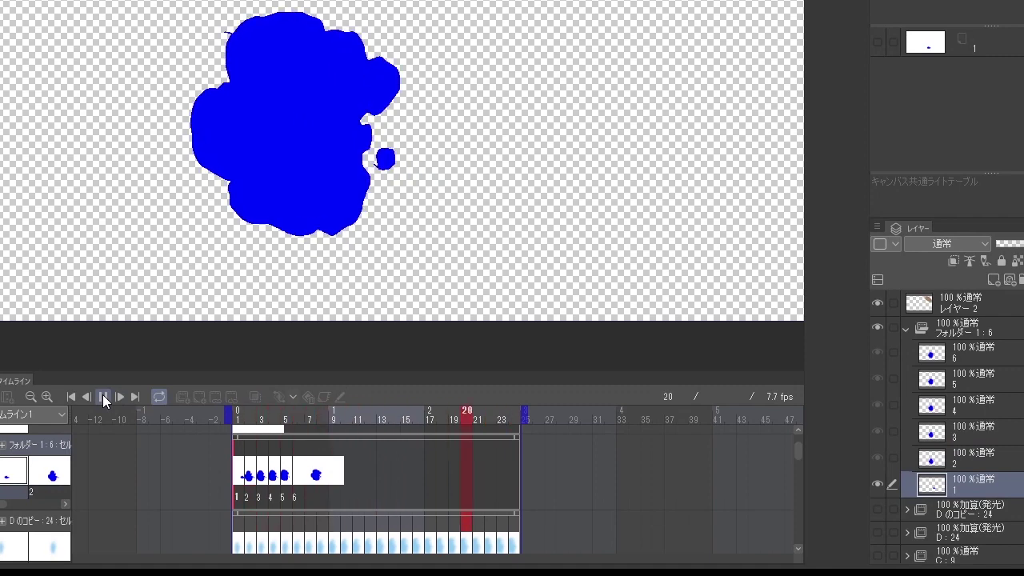
click(102, 395)
key(Home)
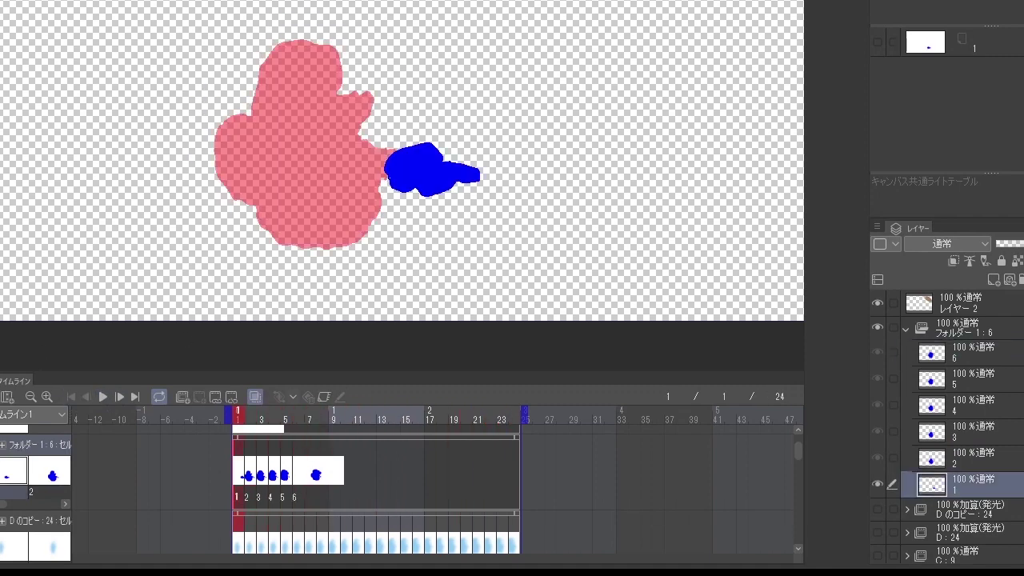
Recolour the breath cloud and its small detached circle from blue to near-white on cels 1 to 6
click(440, 168)
click(247, 471)
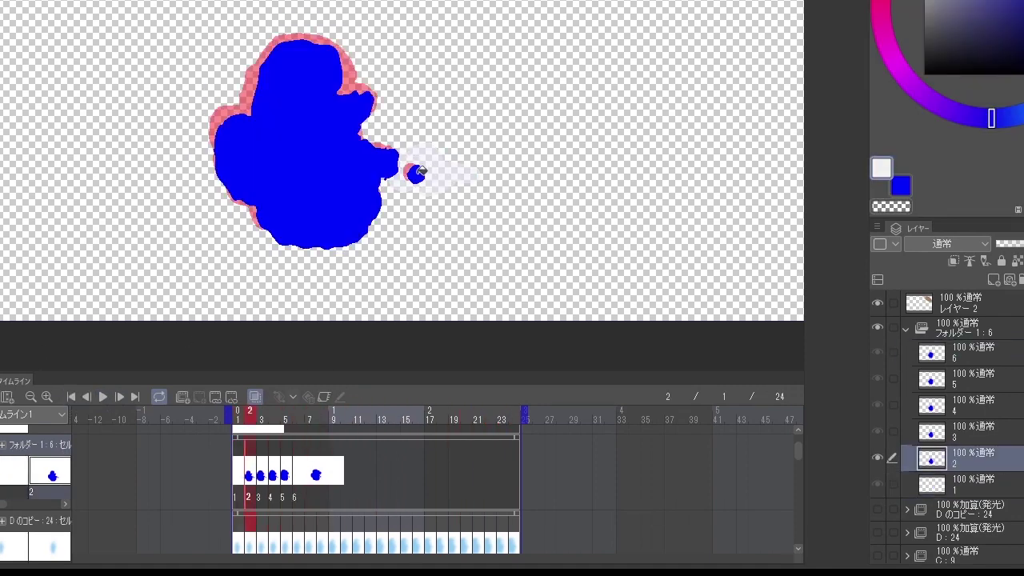
click(417, 172)
click(352, 164)
key(Right)
click(347, 162)
click(408, 171)
key(Right)
click(349, 164)
click(410, 169)
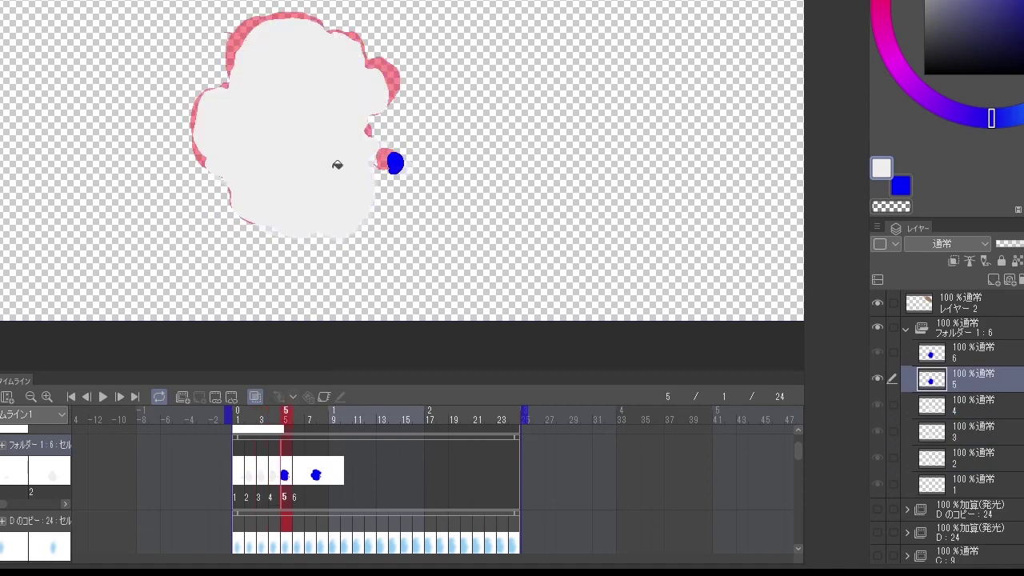
click(394, 163)
key(Right)
click(320, 124)
Turn the glow, character, camera and black background layers visible again beneath the breath folder
drag(890, 377, 880, 485)
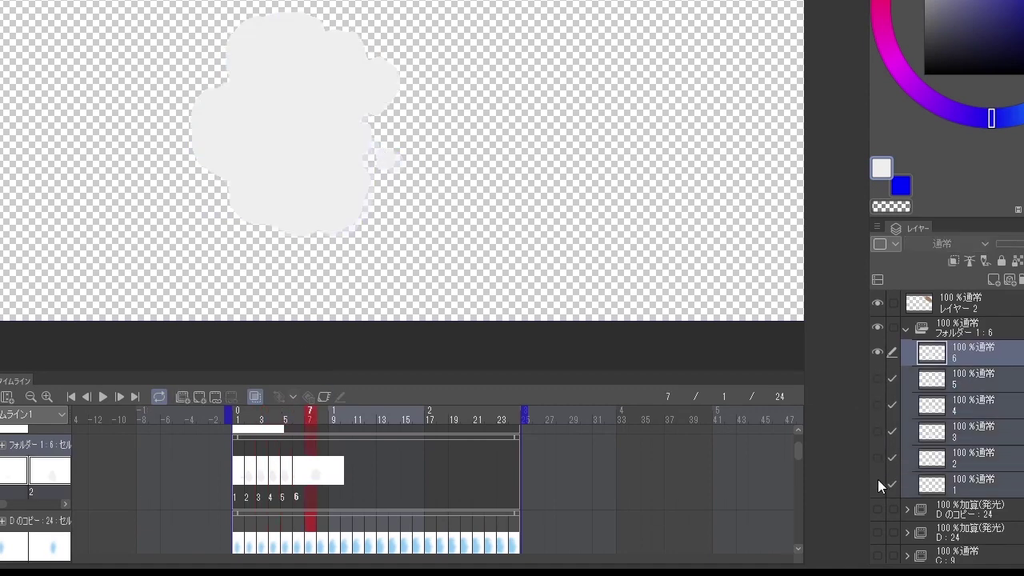
drag(877, 377, 876, 557)
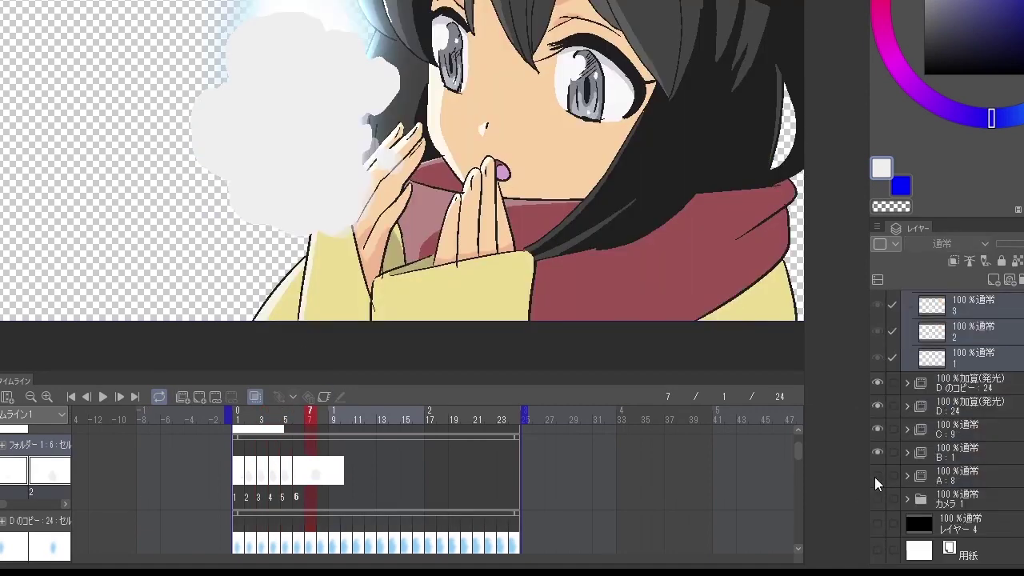
drag(877, 483, 877, 524)
Play the animation from the first frame to check the white breath over the character and glowing light
click(247, 470)
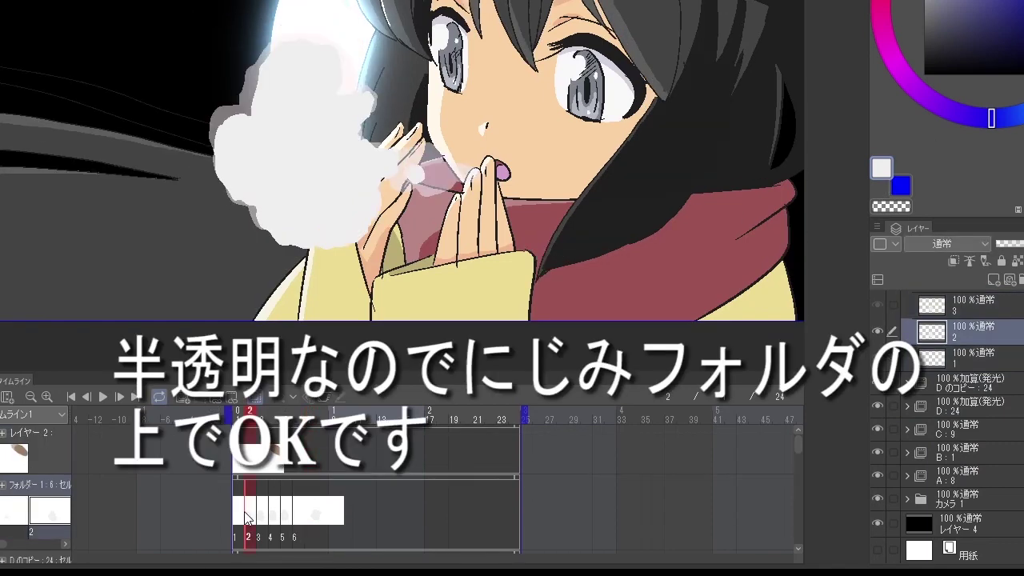
key(Left)
click(101, 397)
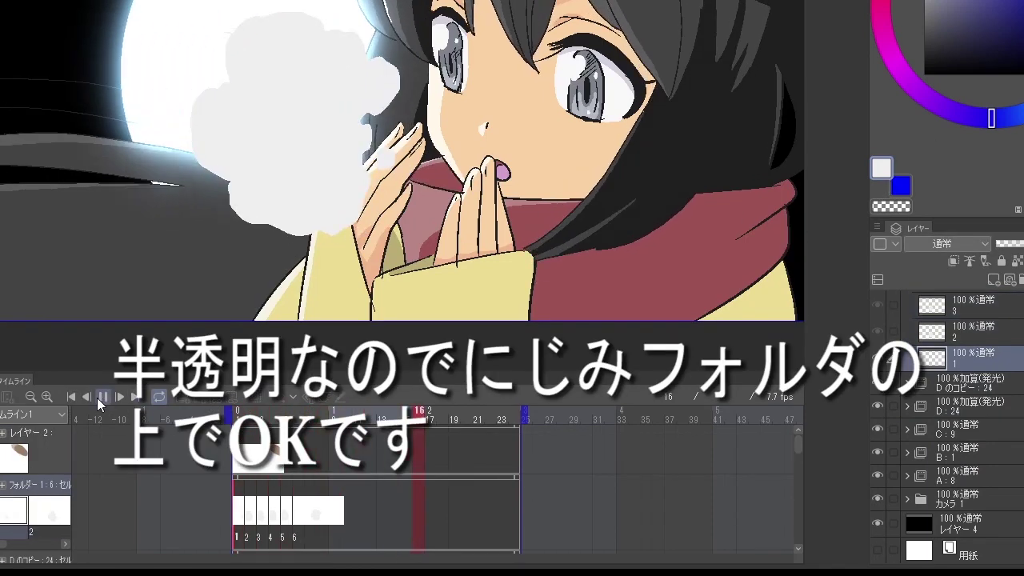
Stop playback and apply Gaussian Blur to breath cels 1 to 6, strengthening it from 10 px on the first cel to 50 px on the sixth
click(100, 397)
click(257, 396)
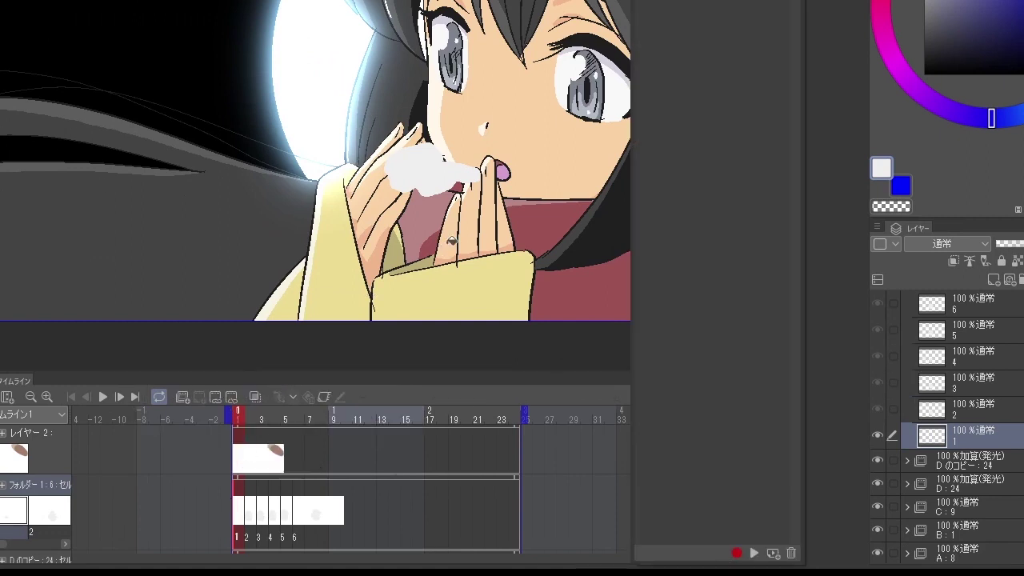
click(754, 553)
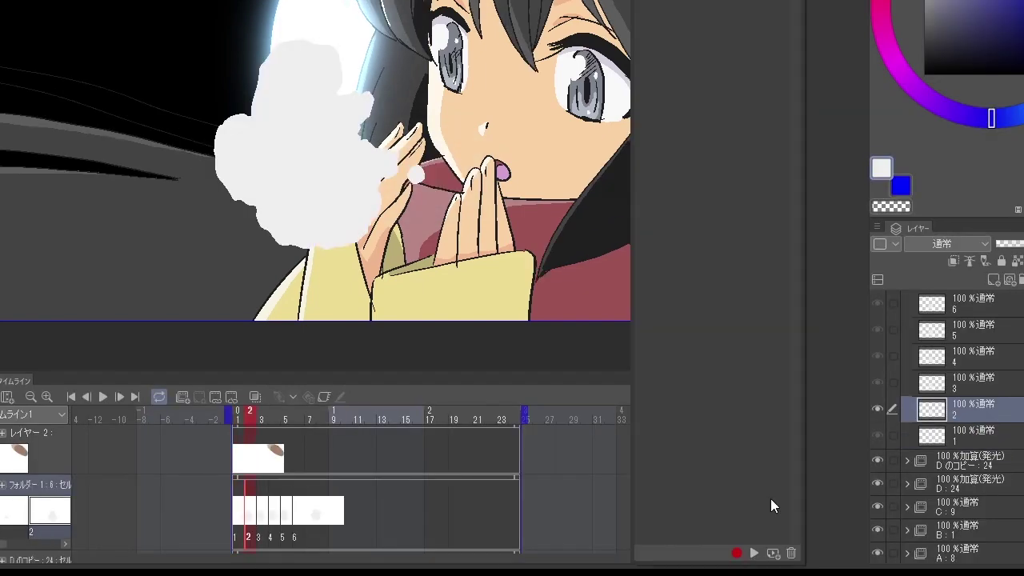
click(752, 554)
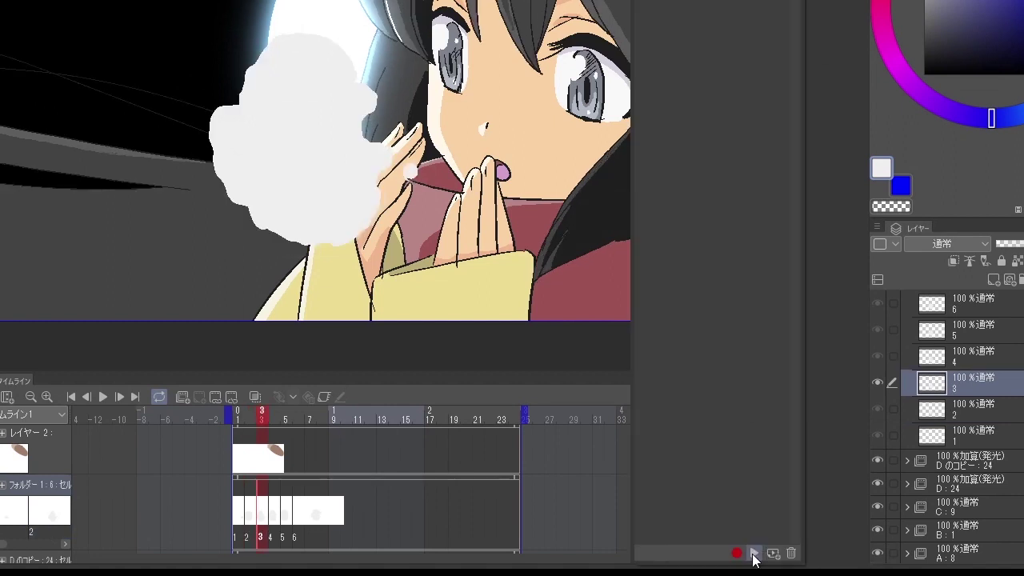
click(754, 553)
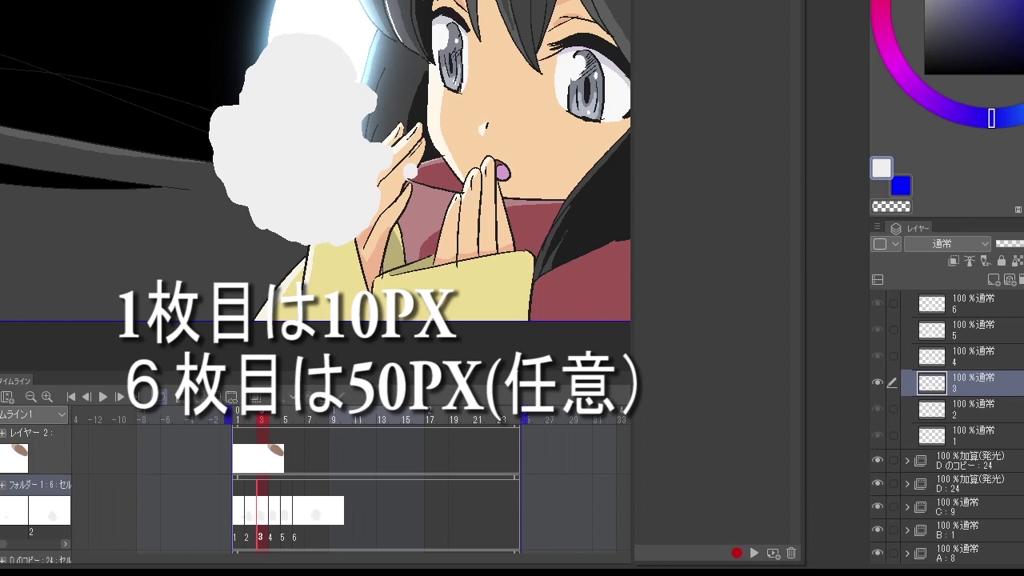
click(752, 554)
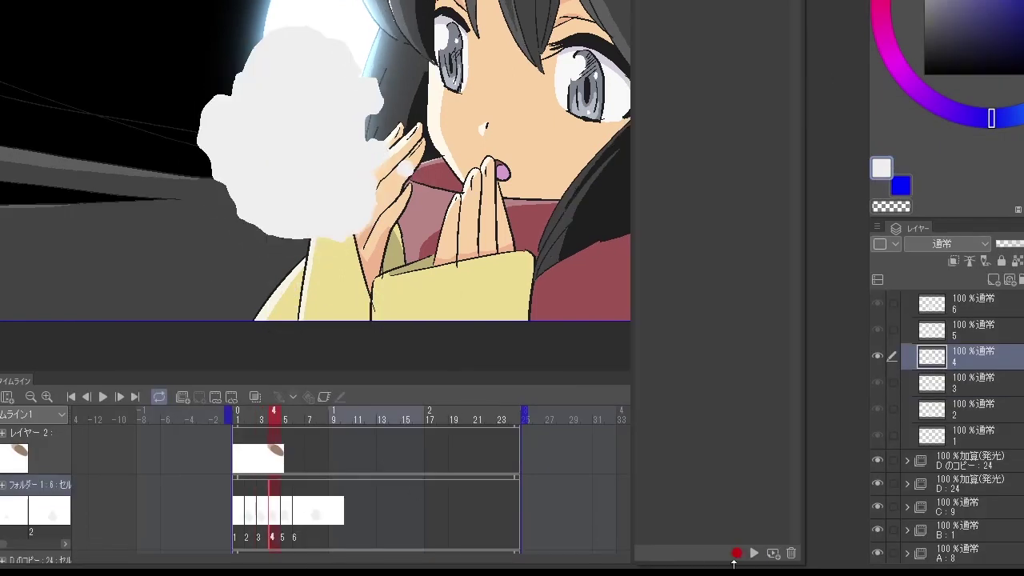
click(752, 553)
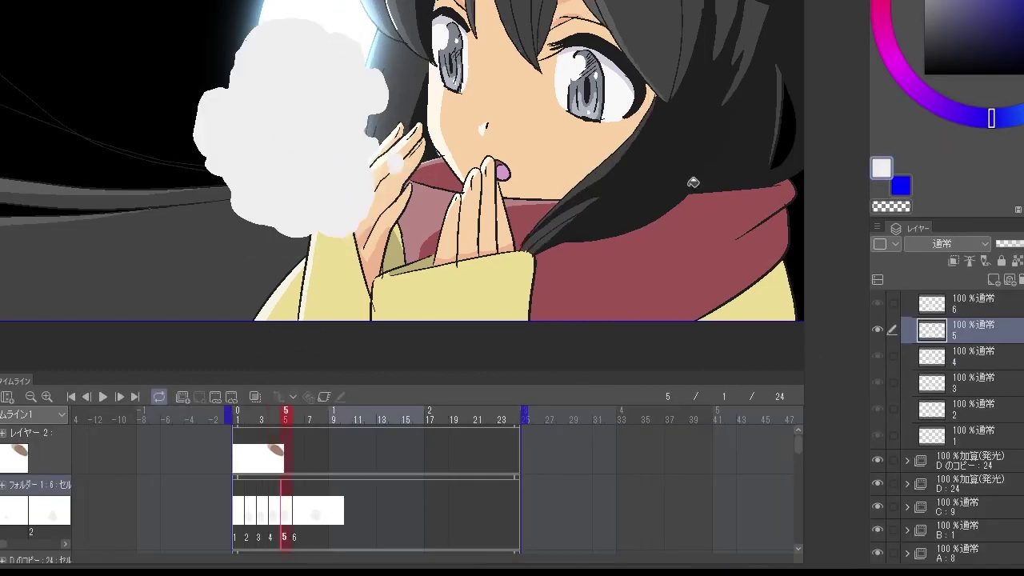
click(754, 553)
click(1012, 120)
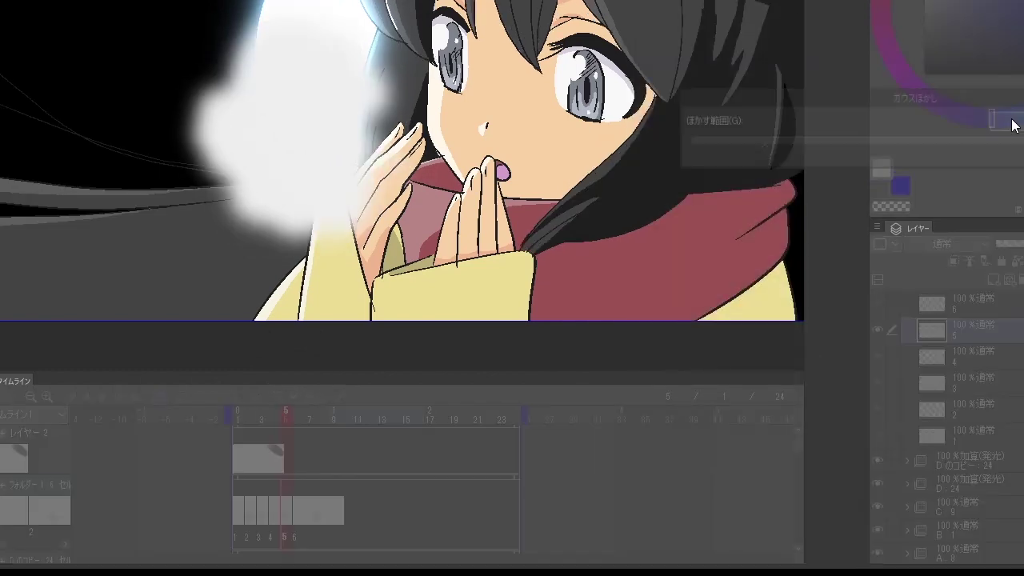
click(776, 551)
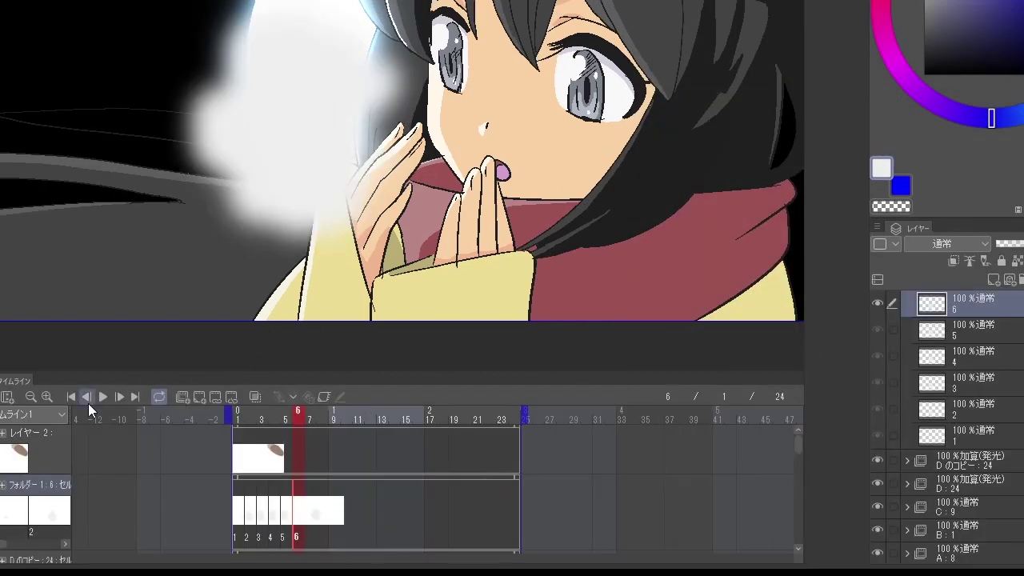
Play the blurred breath animation, compare frames 1 and 6 of the breath folder, and return to frame 1
click(103, 397)
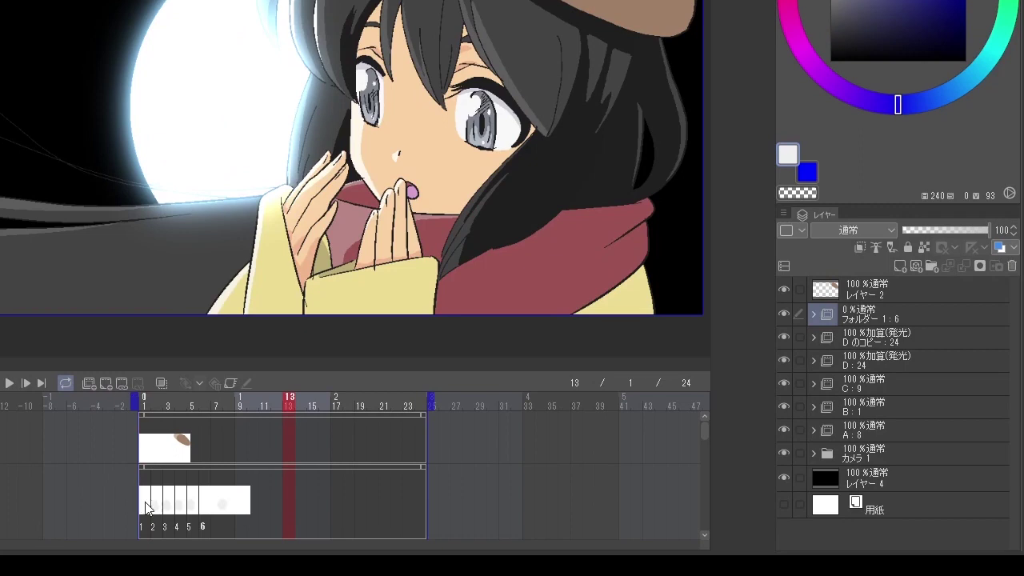
click(146, 508)
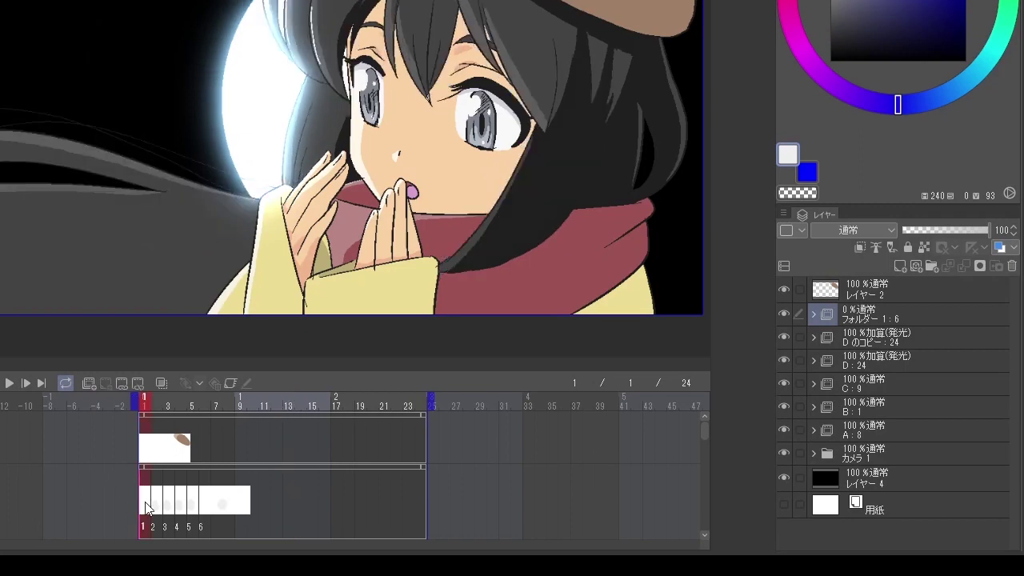
click(208, 504)
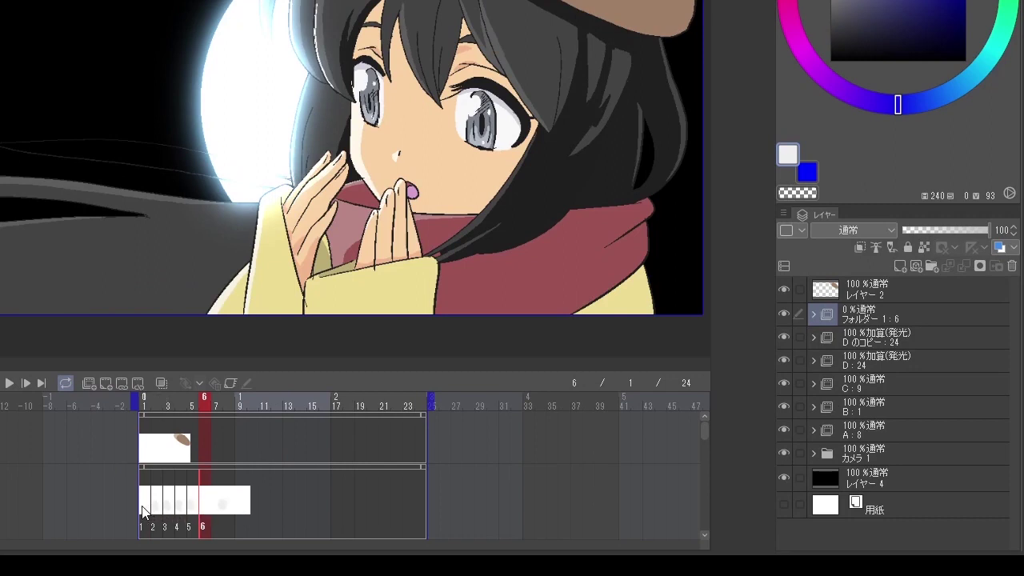
click(144, 512)
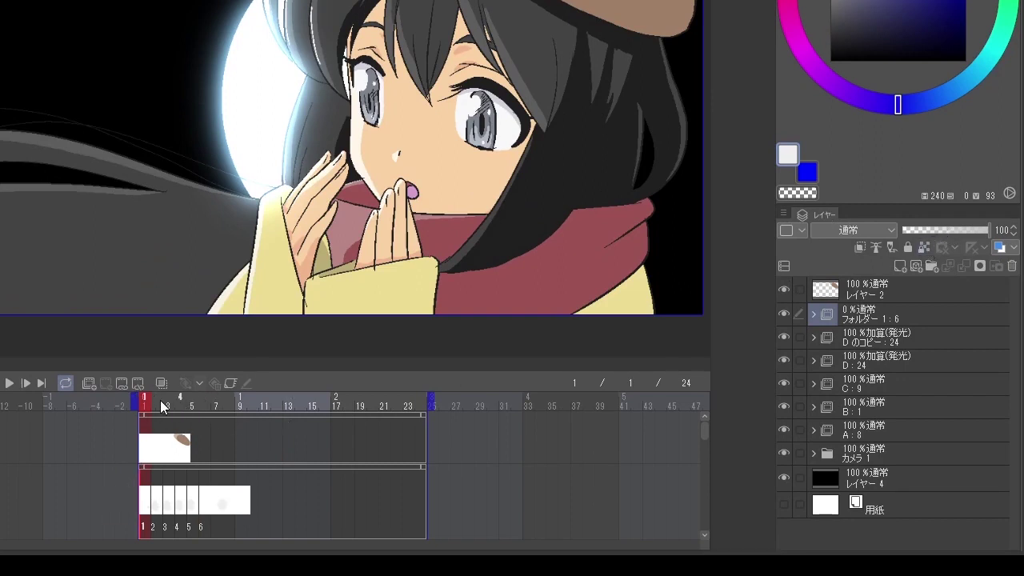
Enable keyframe editing on the breath folder and set its opacity to 82% at frame 1, 27% at frame 6 and 0% at frame 7
click(229, 384)
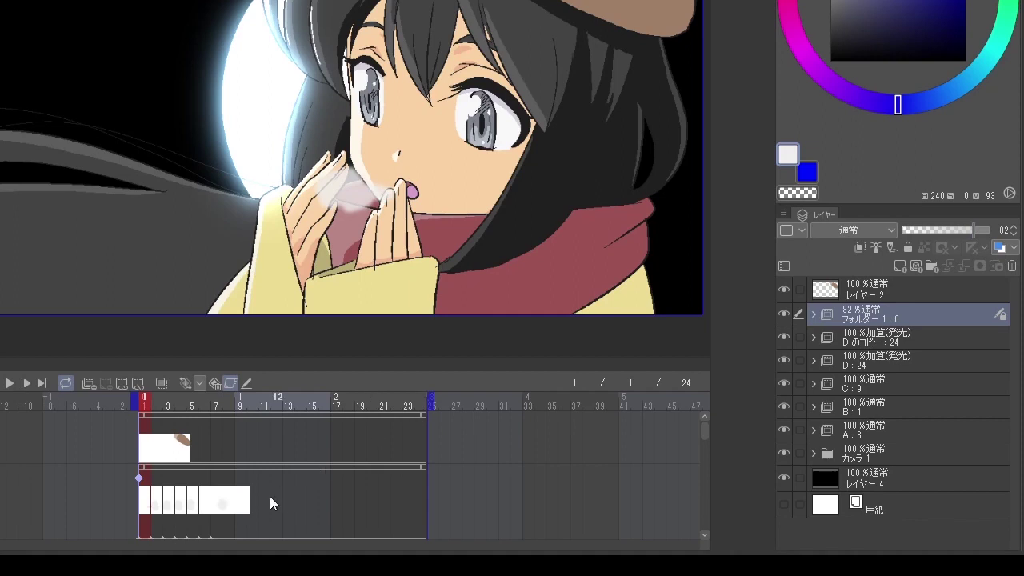
click(204, 510)
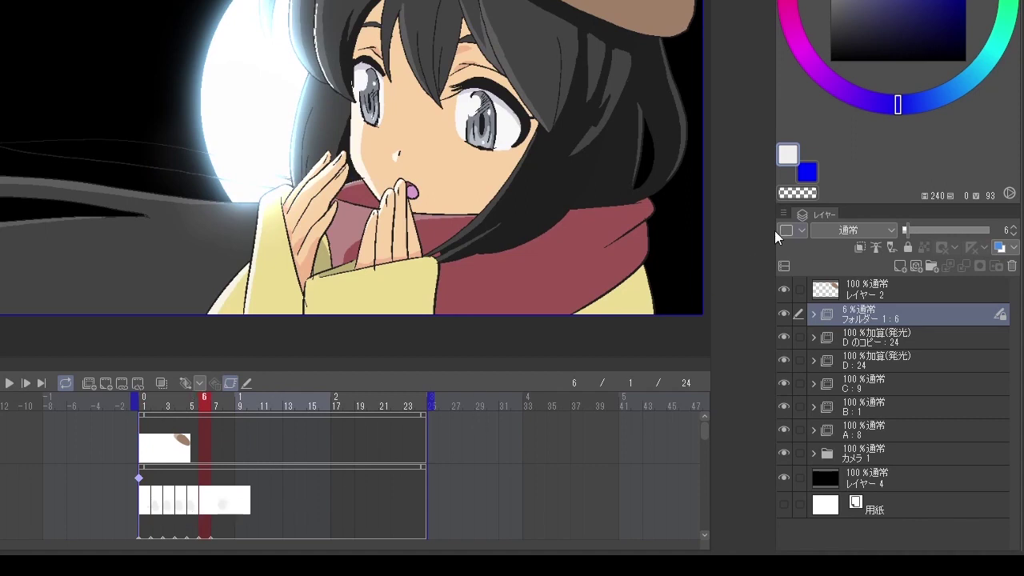
drag(906, 224, 926, 254)
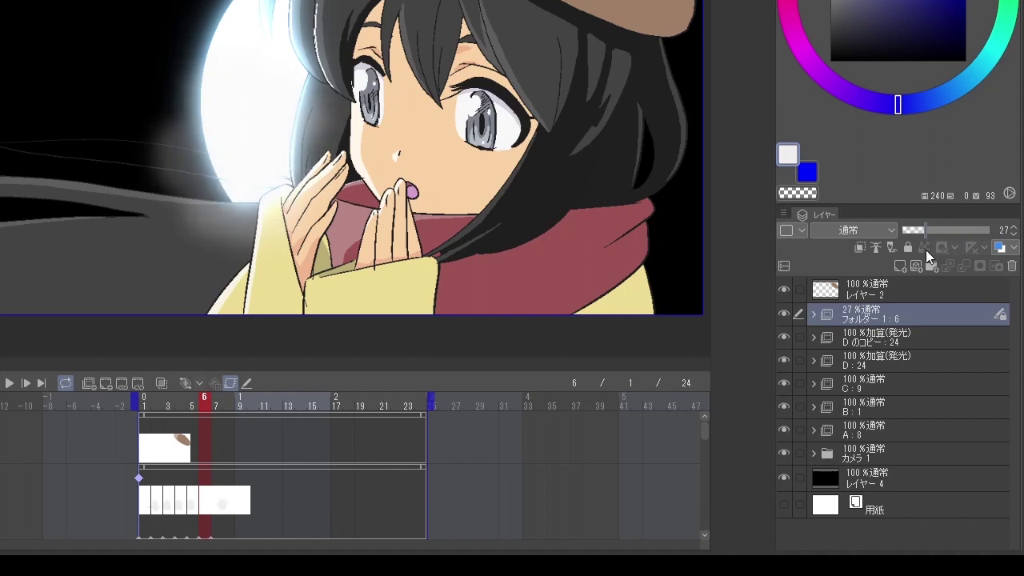
click(215, 502)
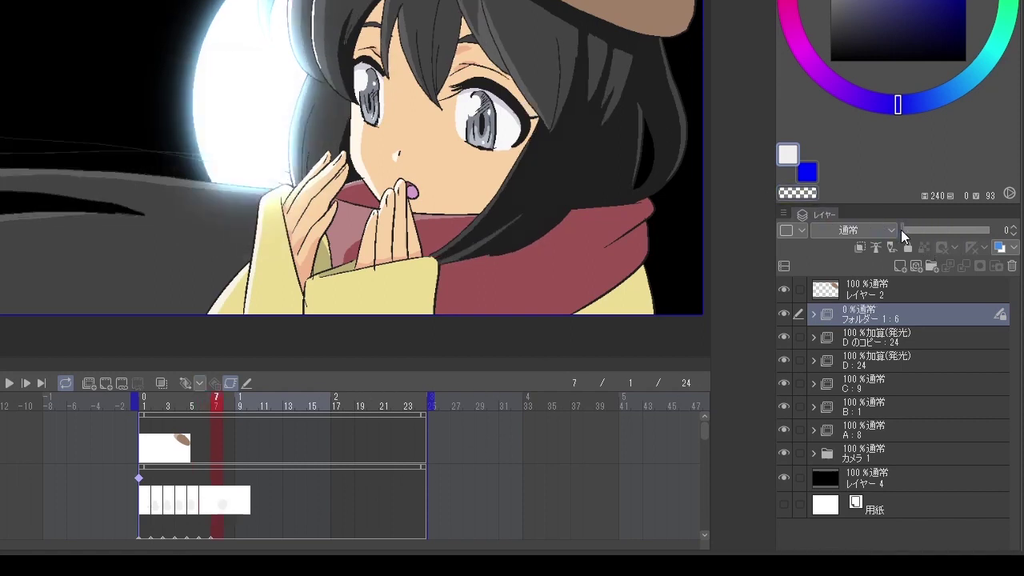